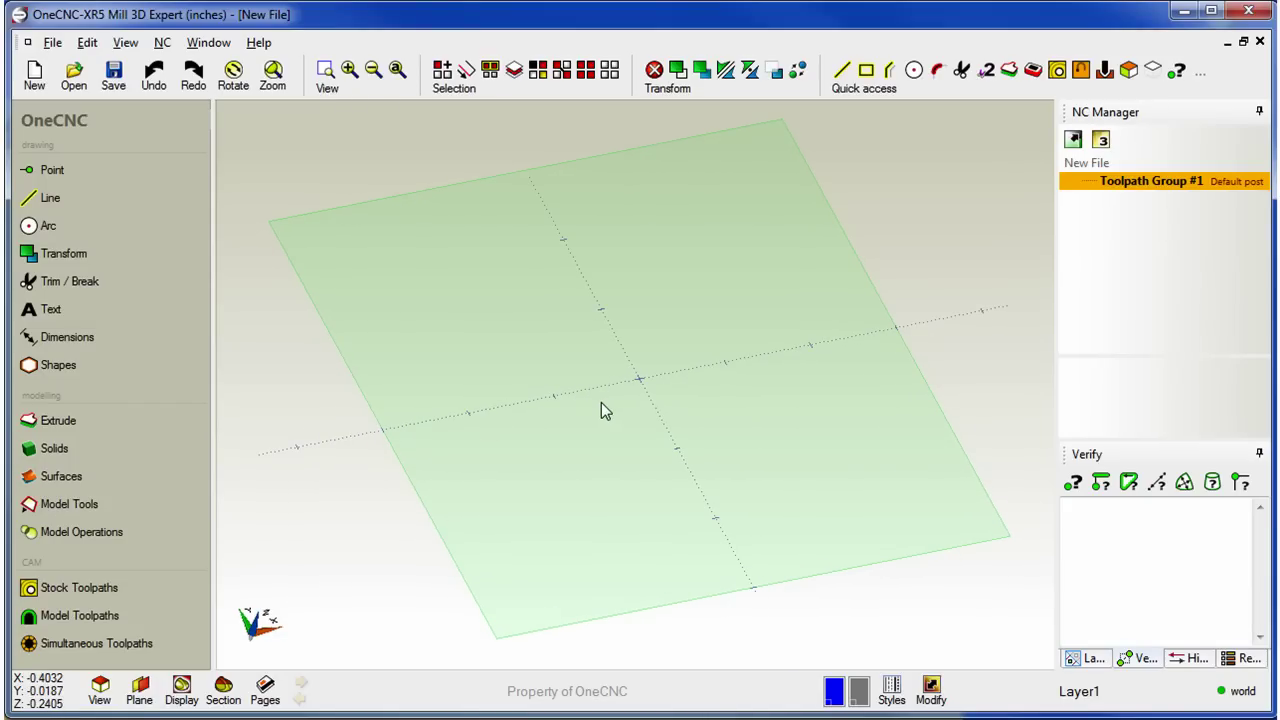
Switch to a flat top view with the origin in the upper left, zoomed in slightly
key(Home)
middle_drag(693, 470, 459, 371)
scroll(459, 371, up, 1)
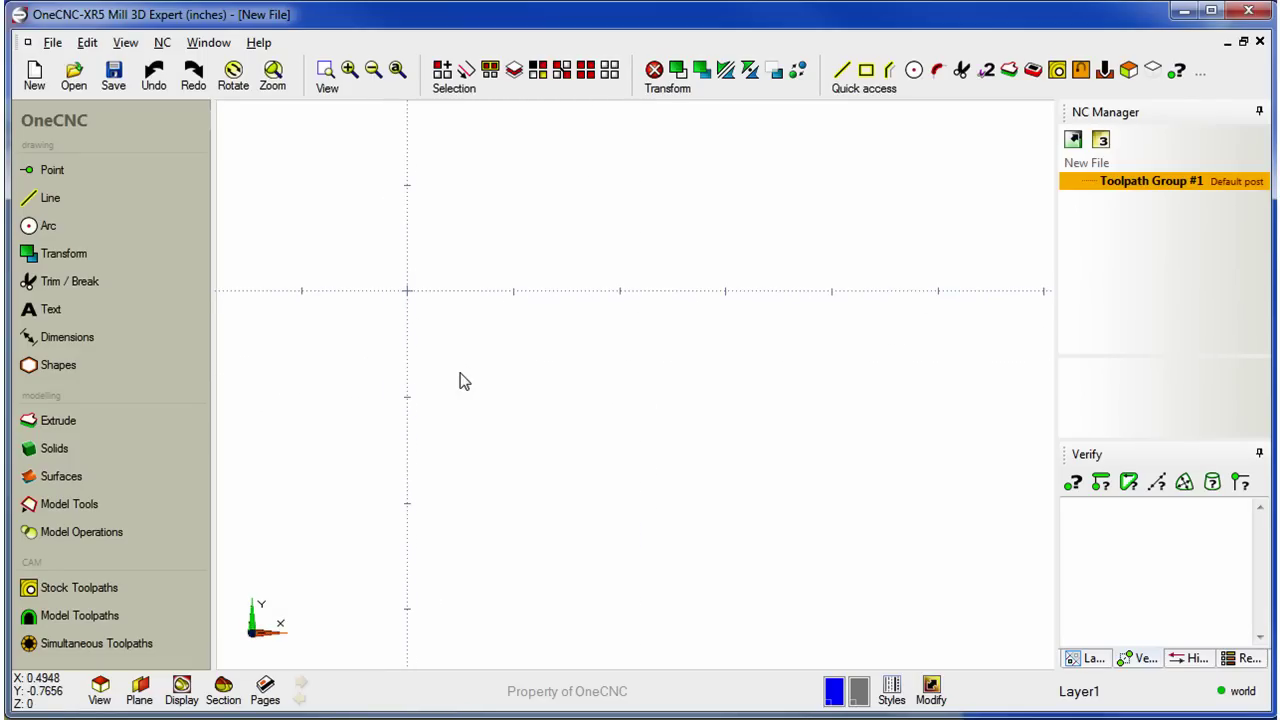
Start the circle tool and toggle the incremental offset fields
click(60, 230)
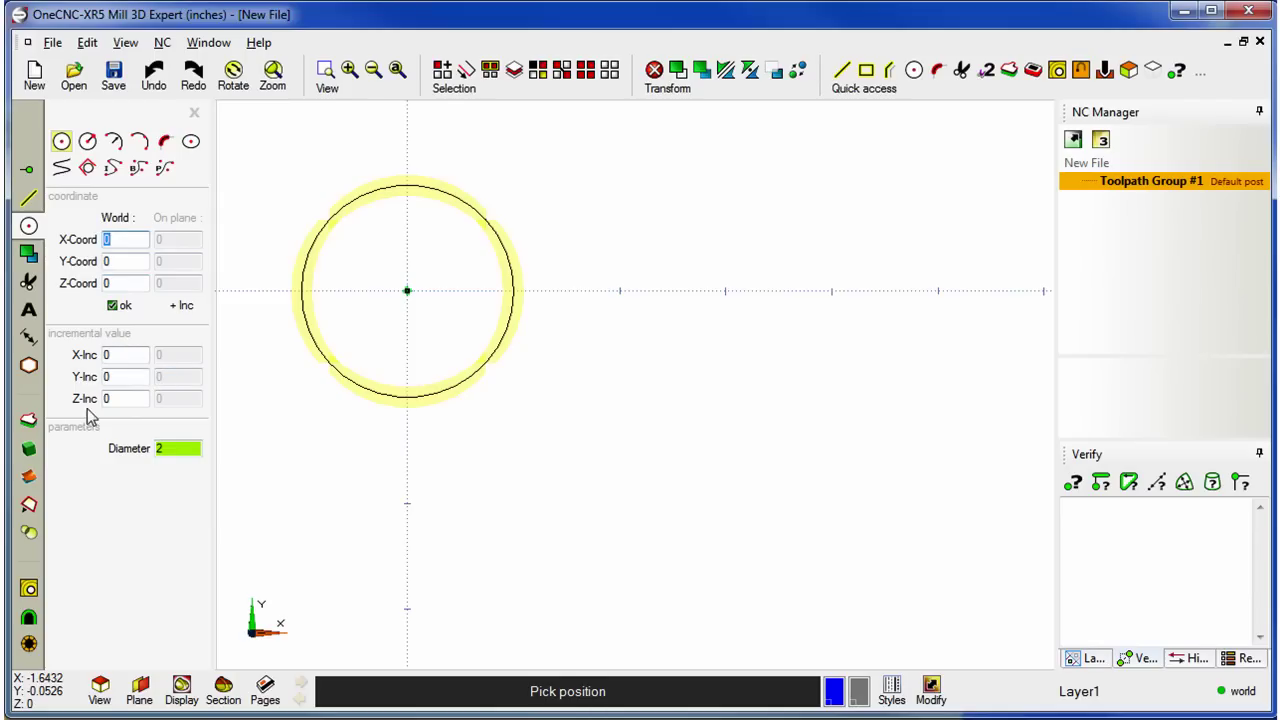
click(182, 306)
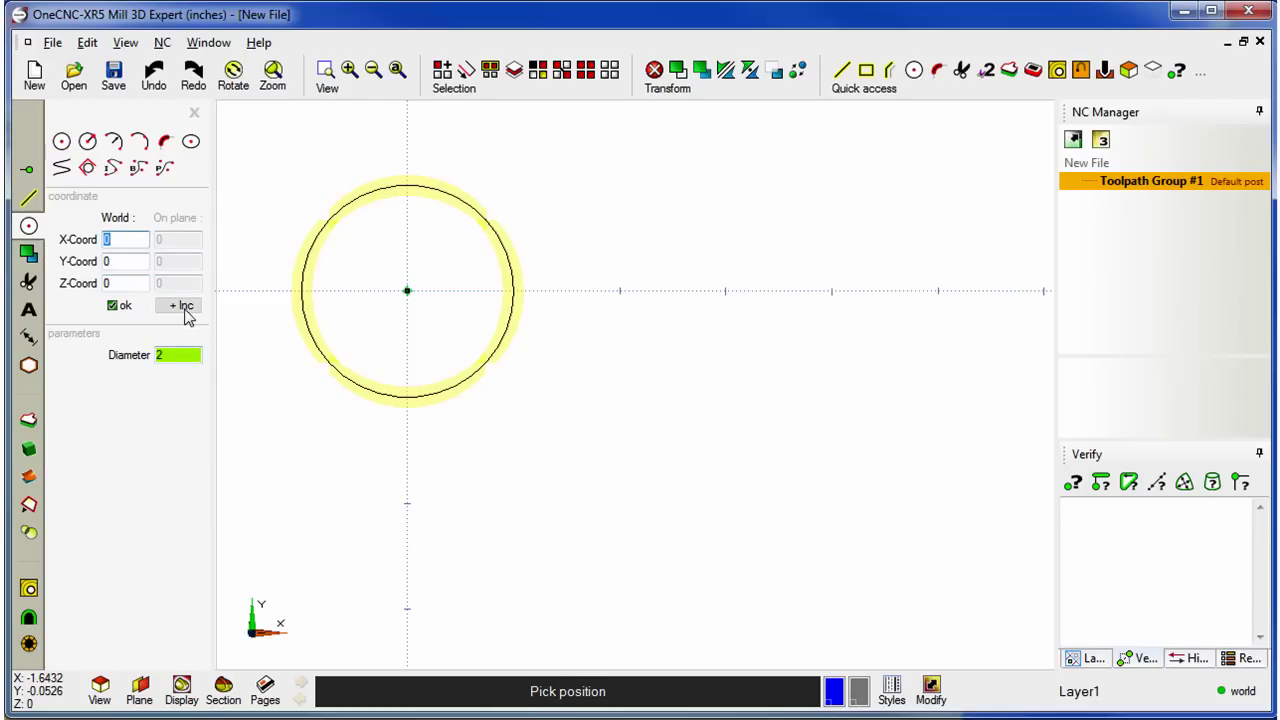
click(184, 308)
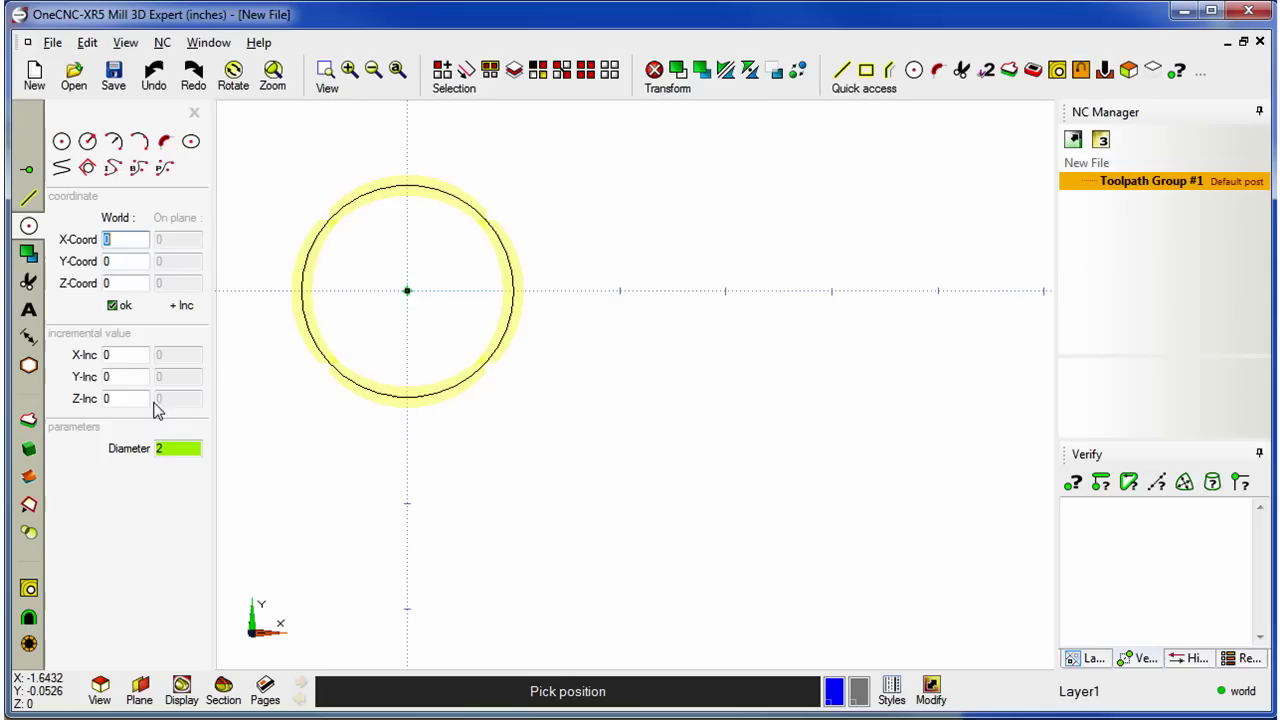
click(186, 308)
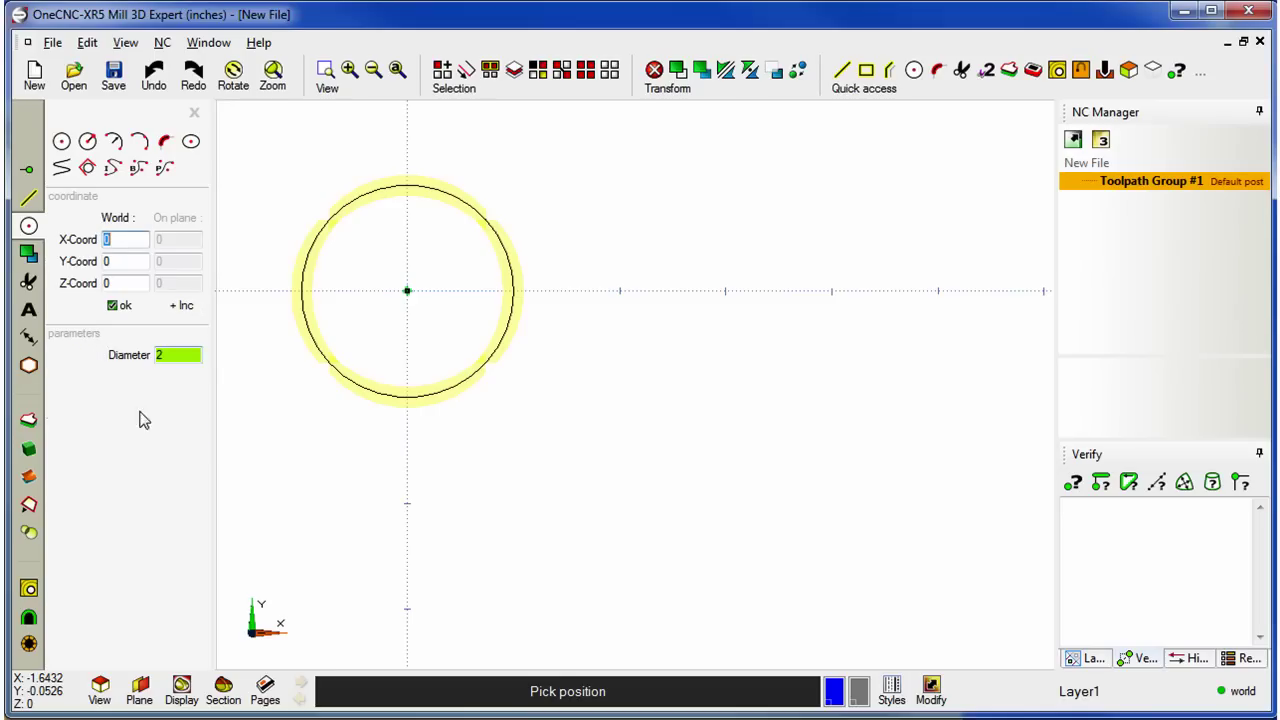
click(189, 310)
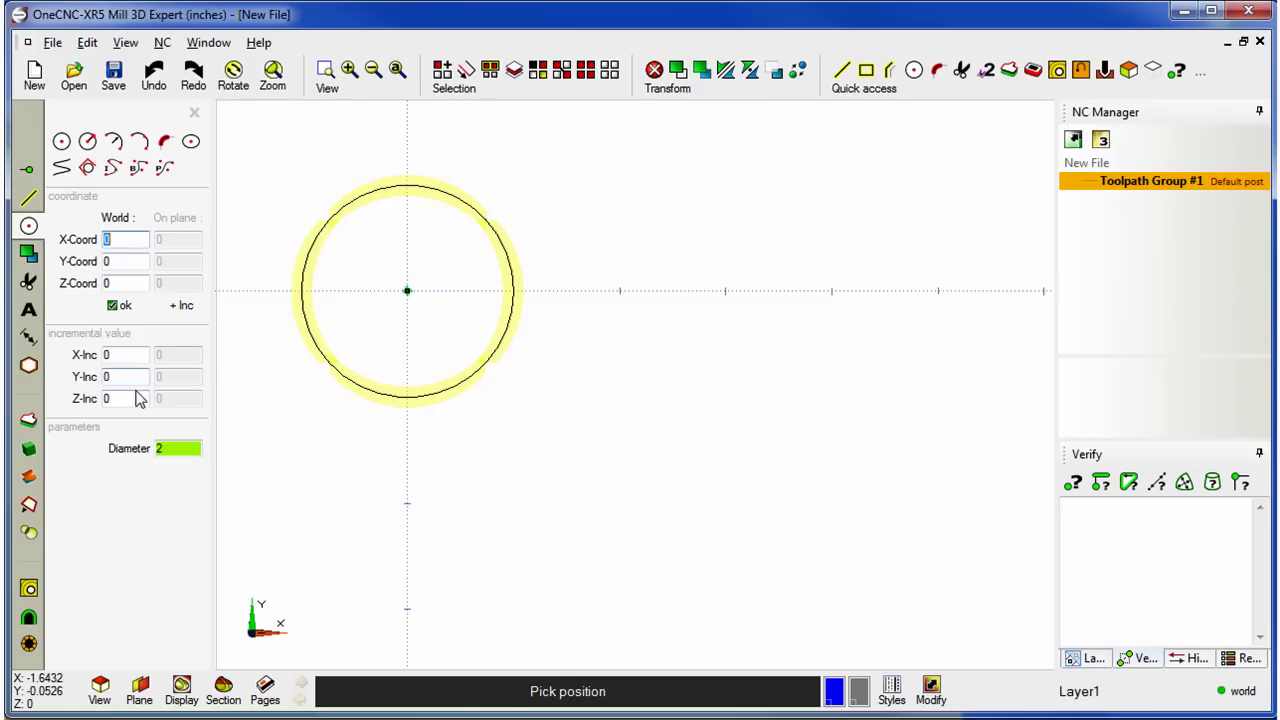
Set the circle diameter to 2
click(177, 448)
text(1)
key(BackSpace)
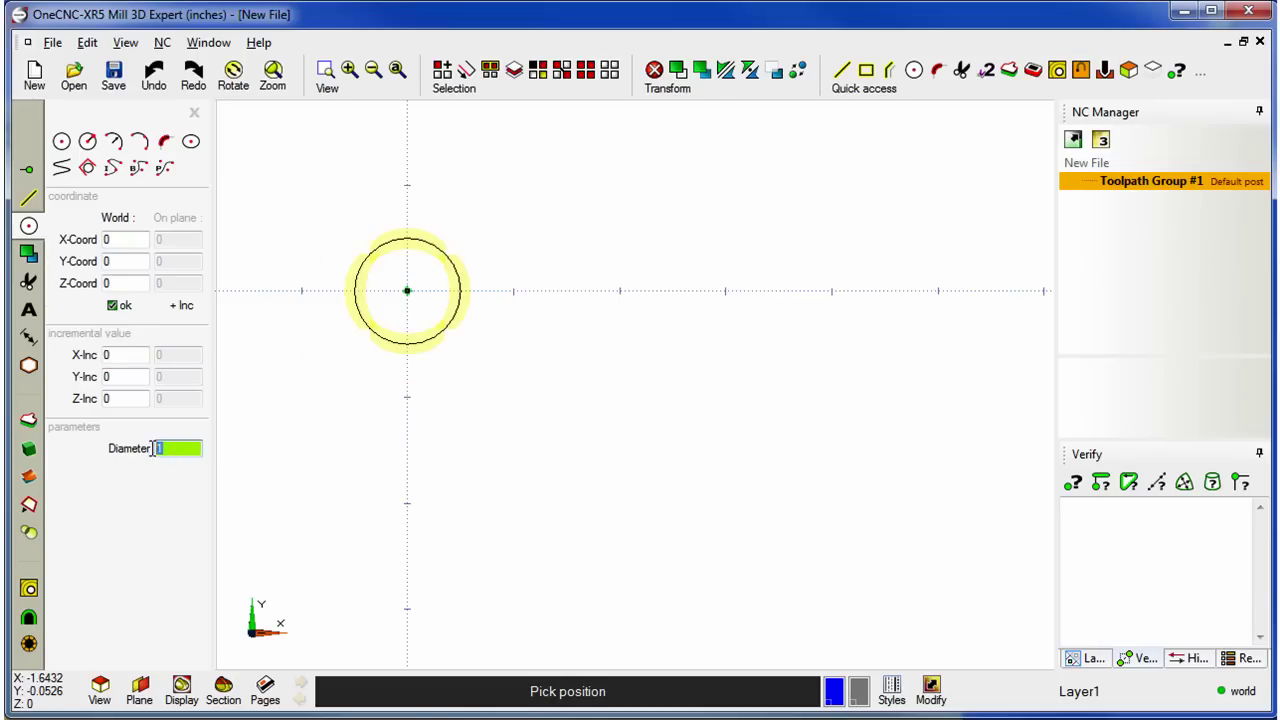
text(2)
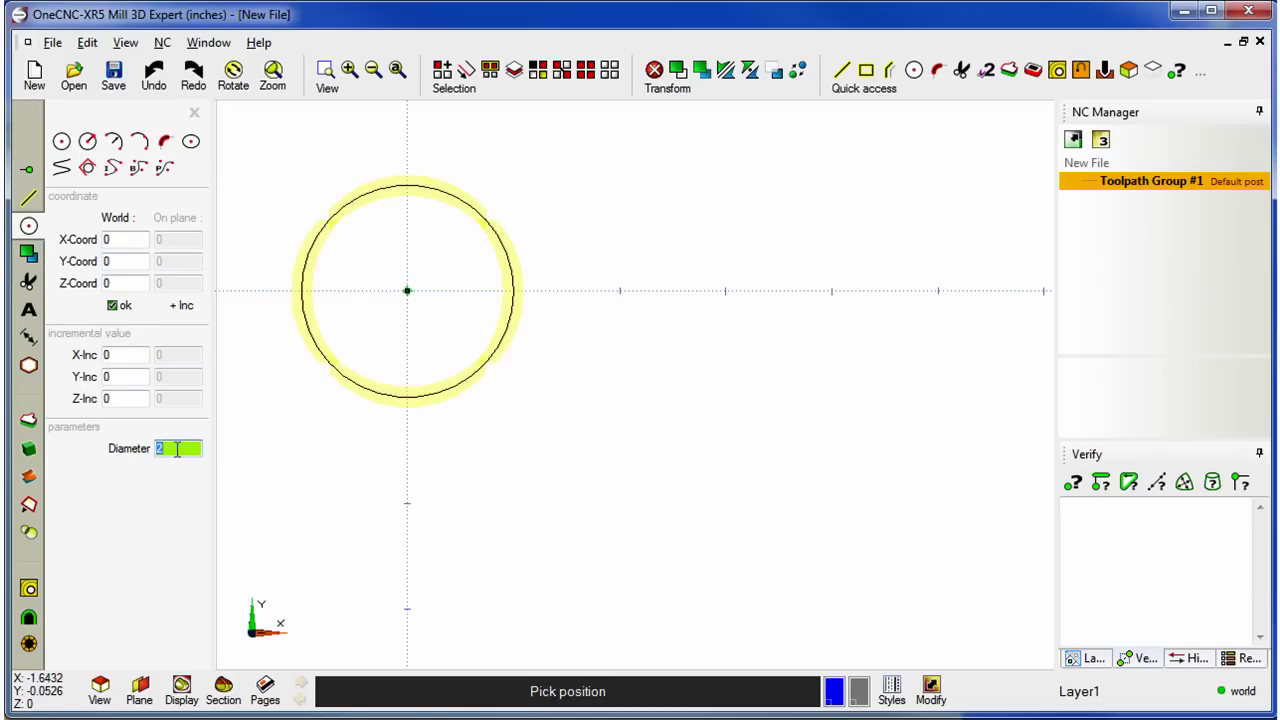
text(3)
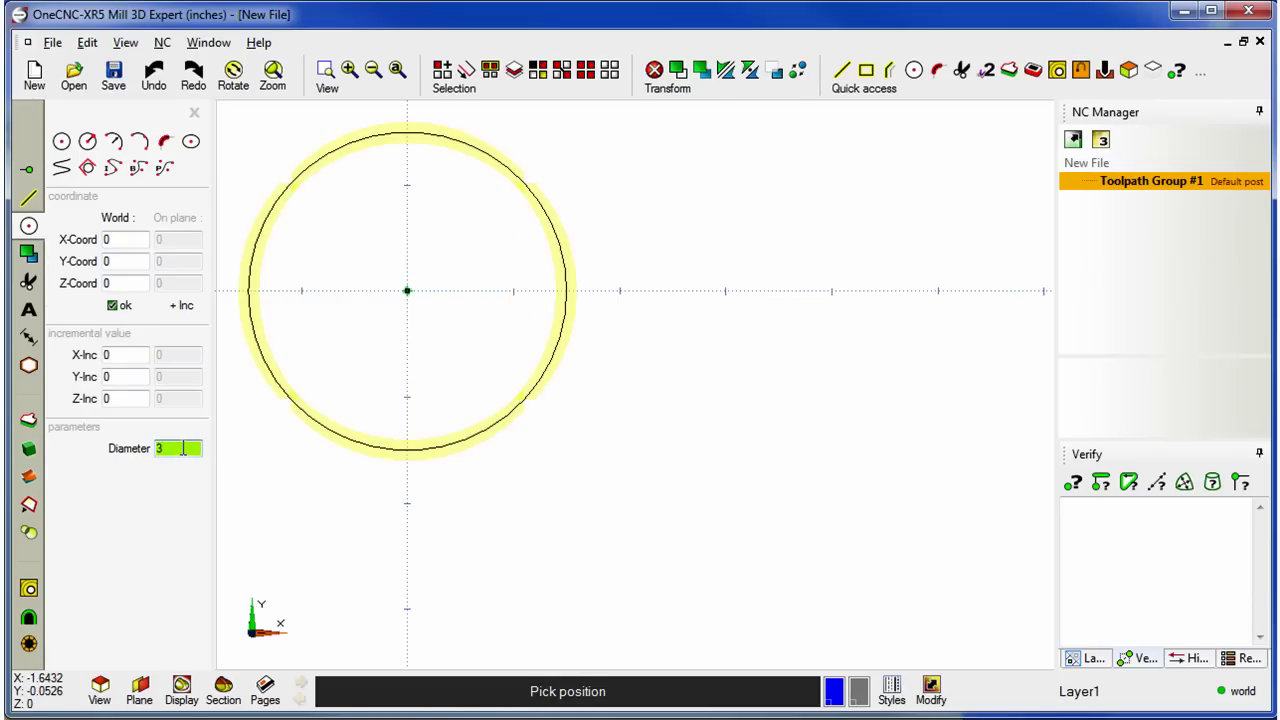
drag(197, 448, 157, 450)
text(2)
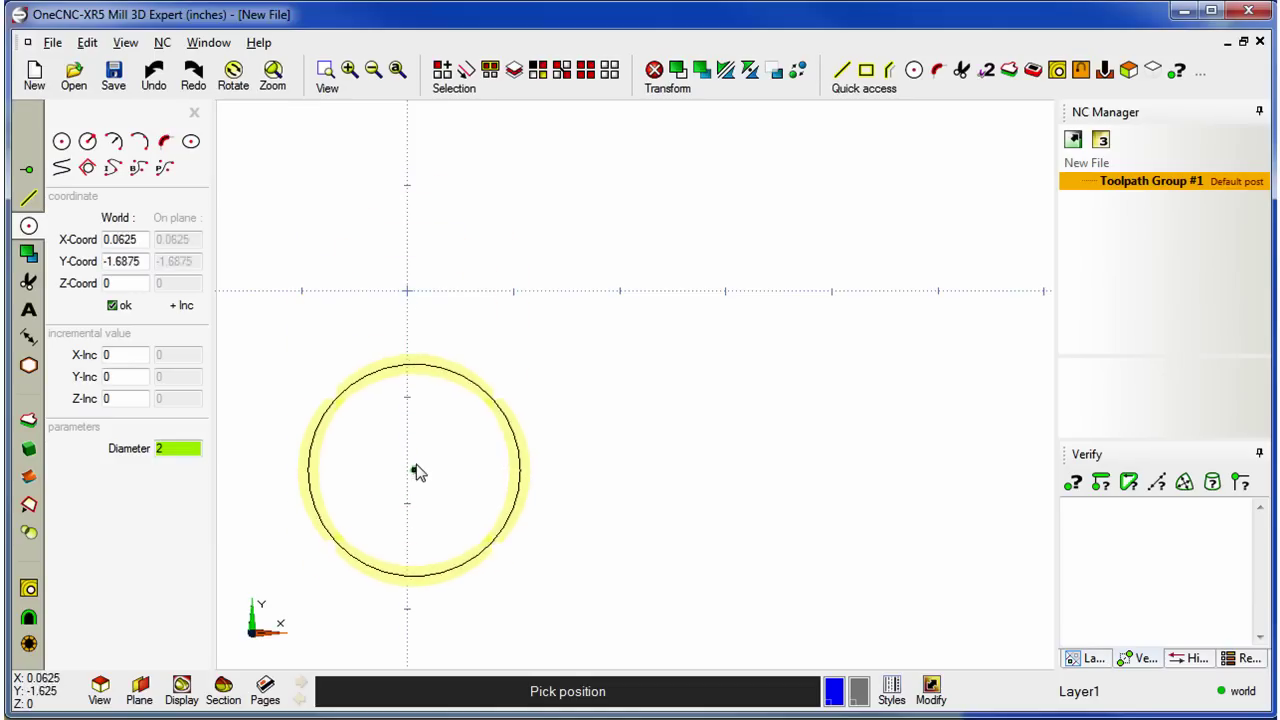
Place diameter-2 circles at the origin, at X 3.25 Y 0, and below the second circle
click(408, 292)
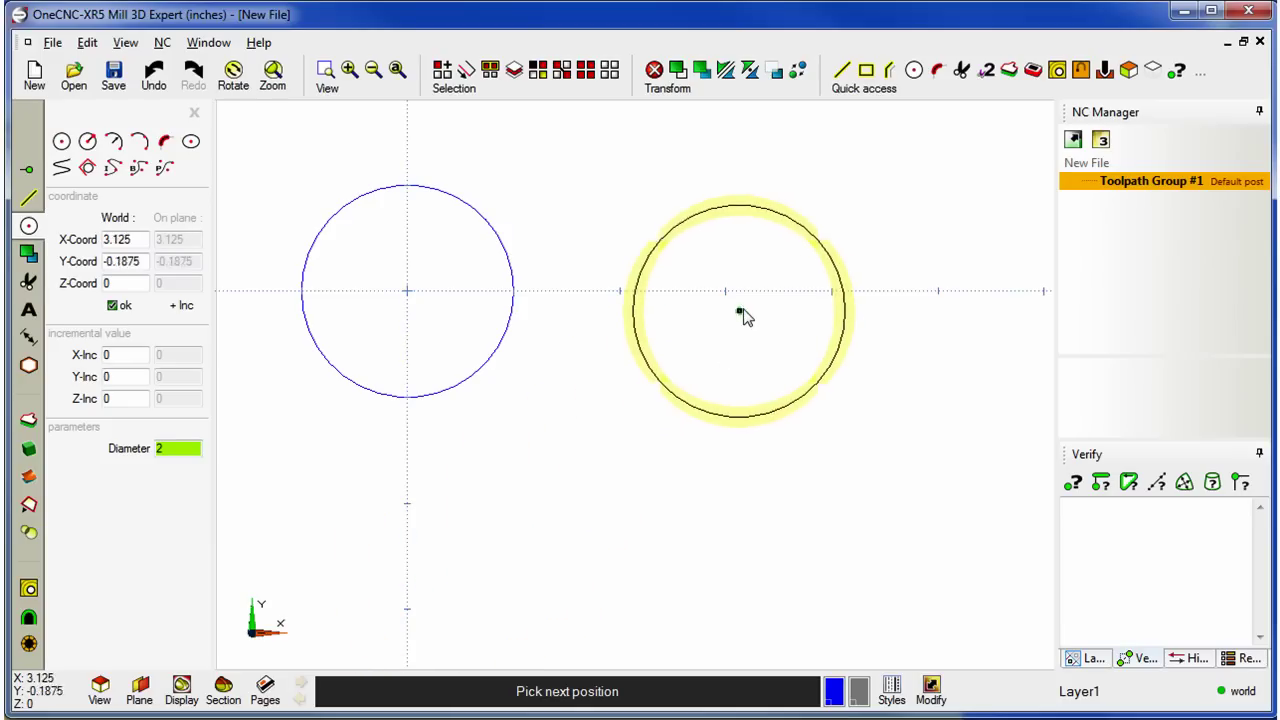
click(752, 291)
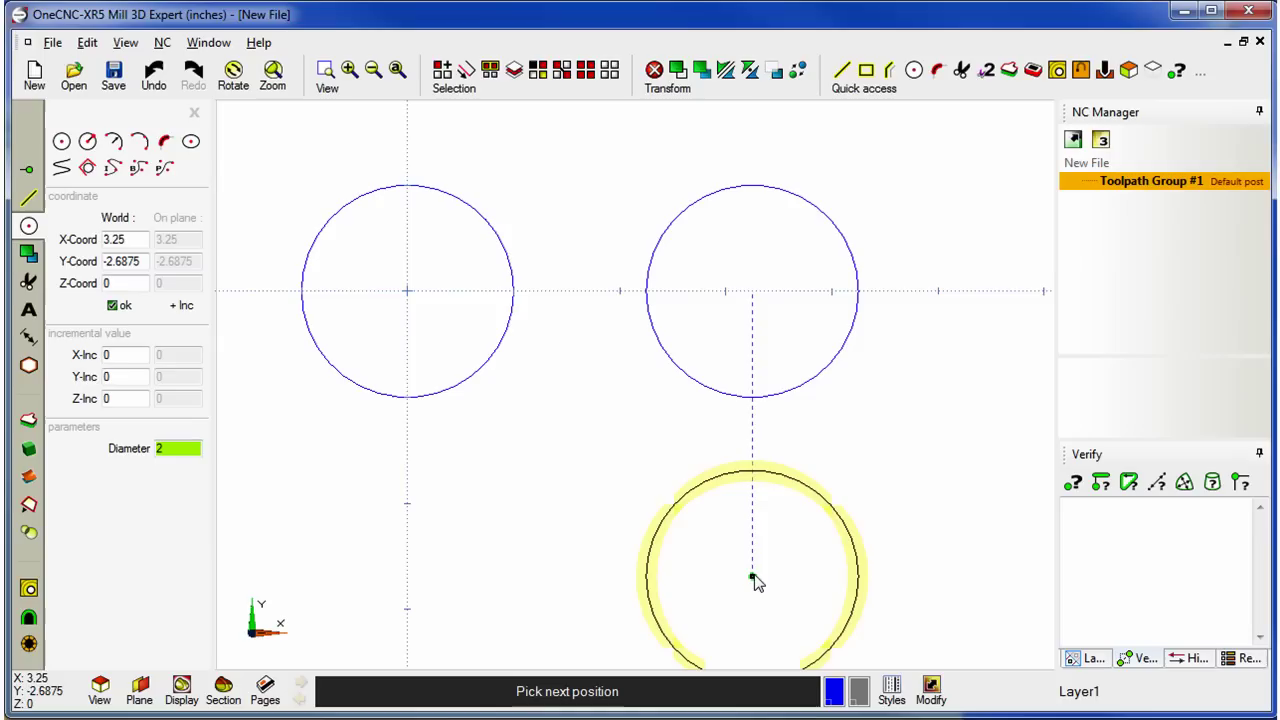
click(753, 565)
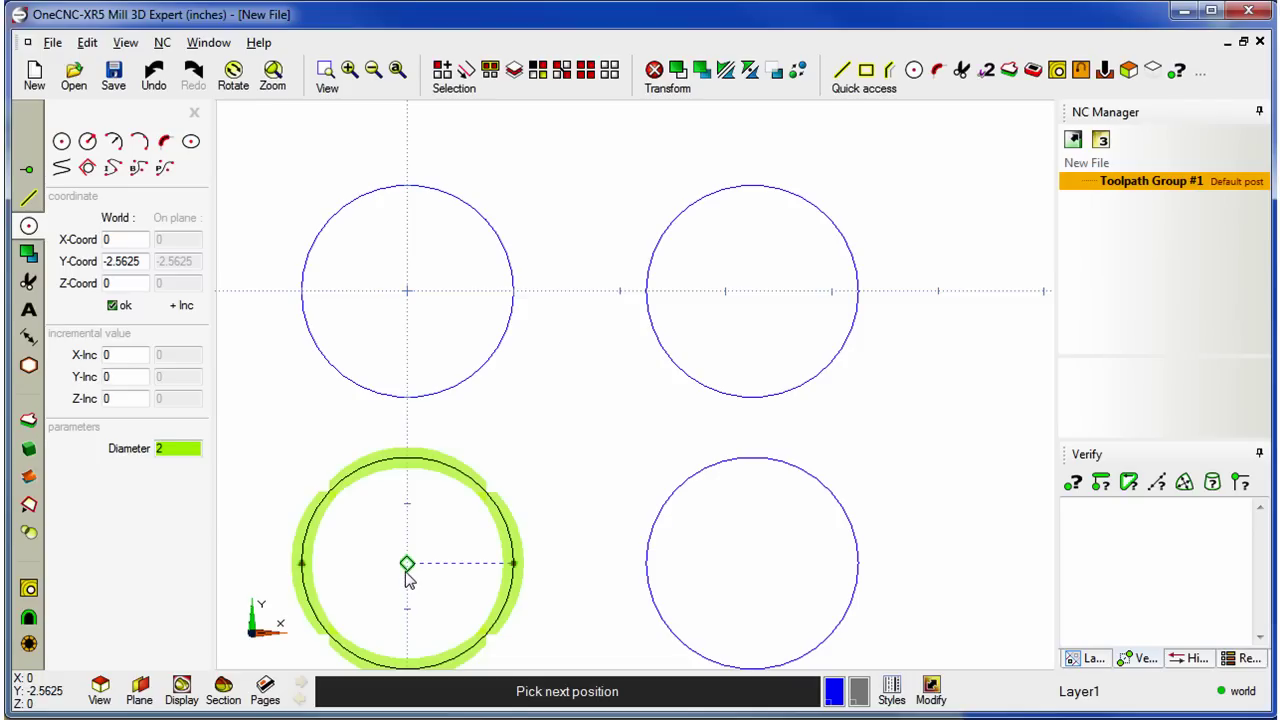
Place the fourth 2-diameter circle, then 1-diameter circles concentric with all four
click(406, 572)
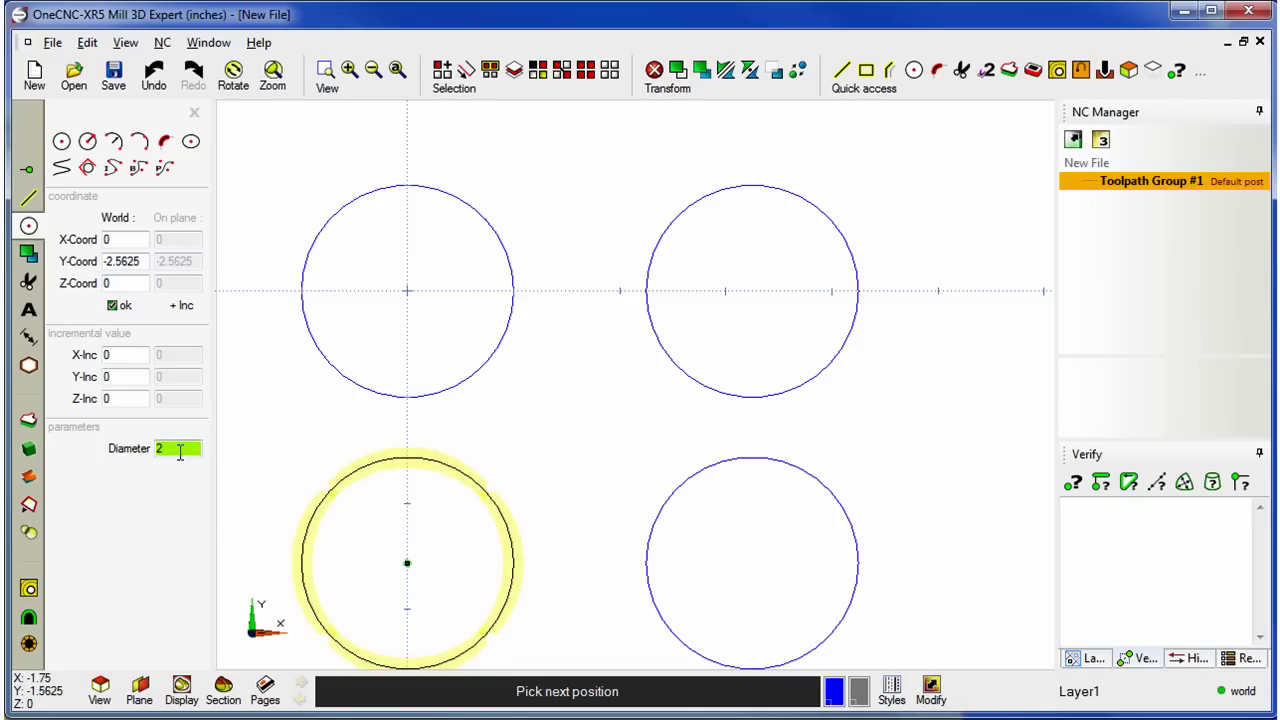
drag(180, 452, 142, 456)
text(1)
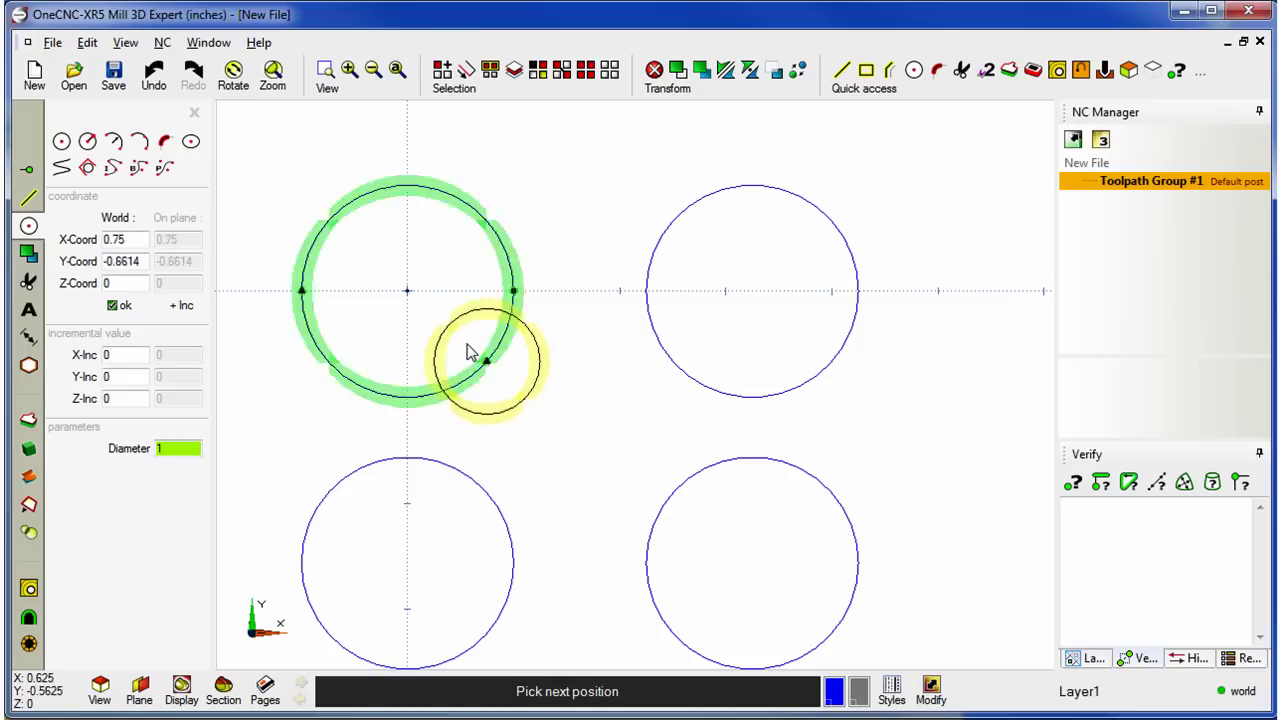
click(407, 291)
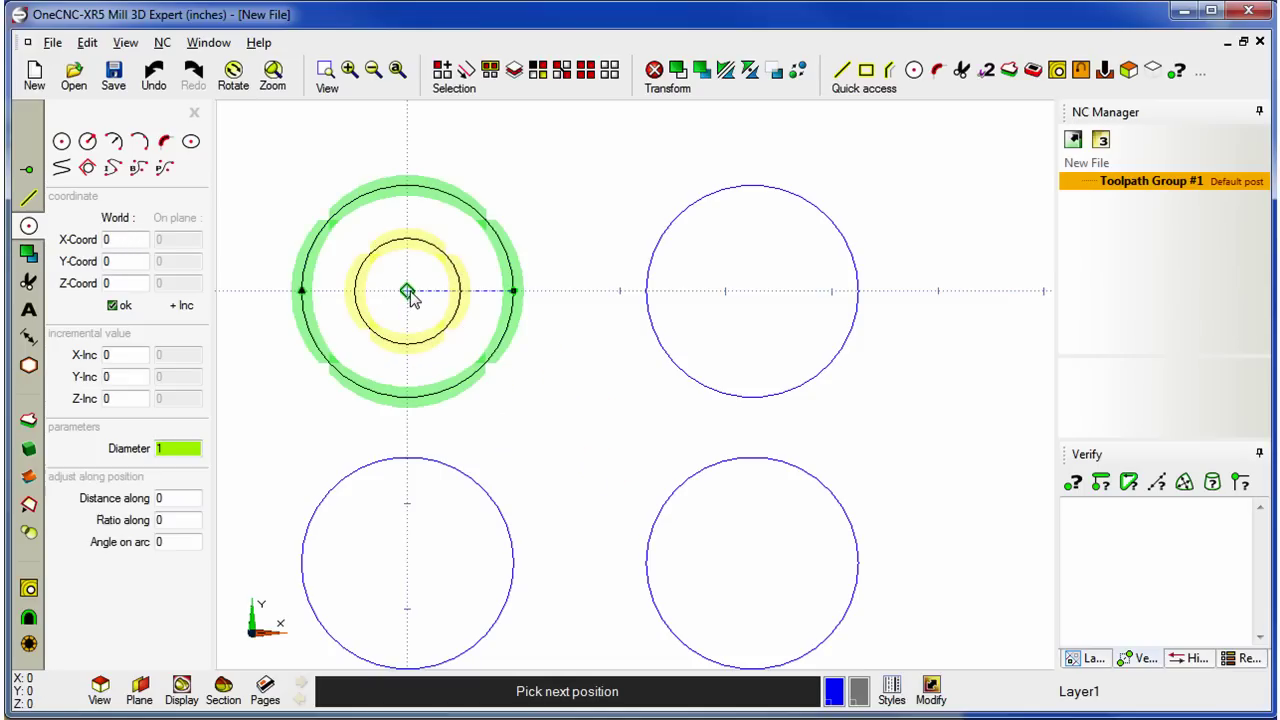
click(752, 291)
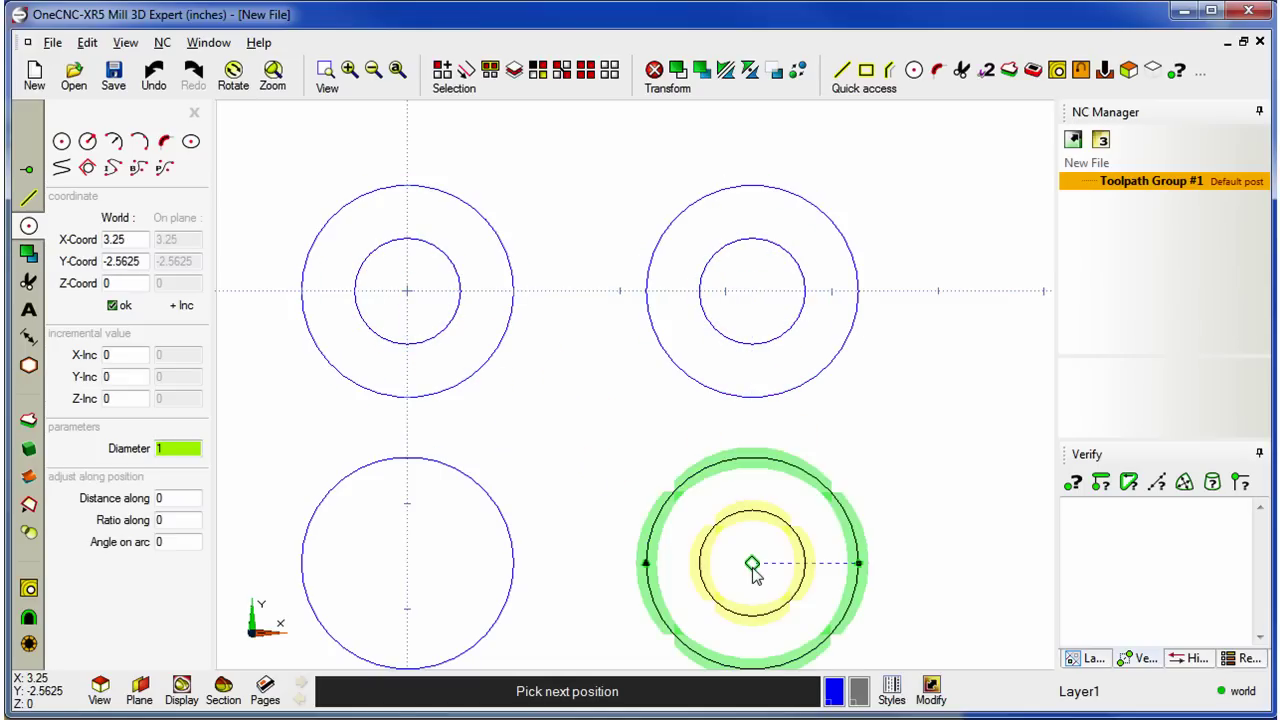
click(752, 563)
click(407, 563)
Add six 0.25-diameter circles on the lower circles' quadrants and edges
middle_drag(452, 568, 565, 478)
double_click(158, 448)
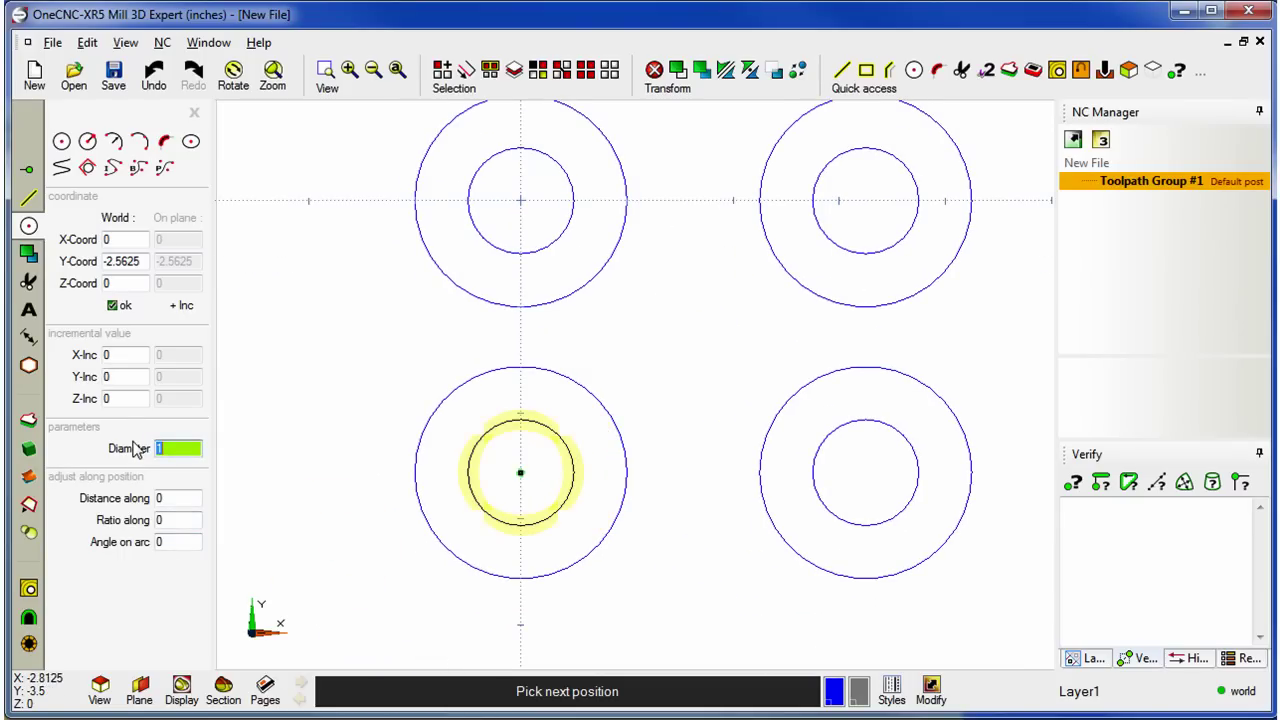
text(.25)
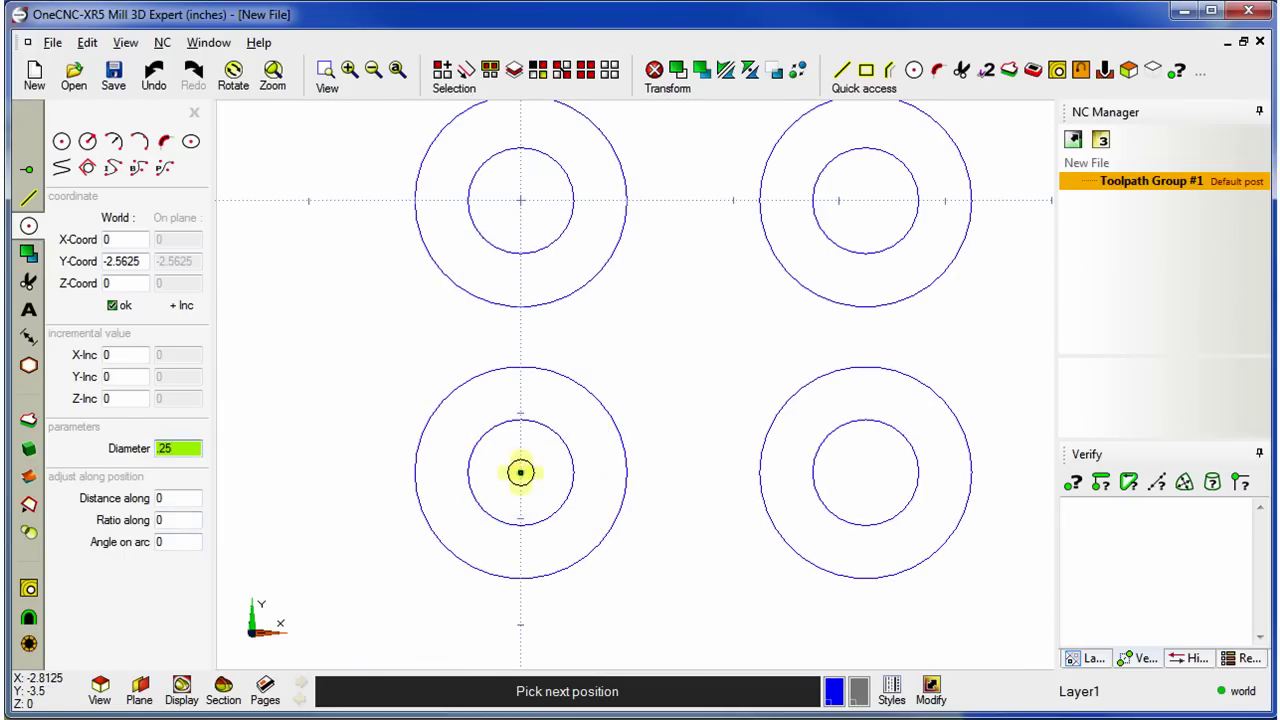
click(627, 473)
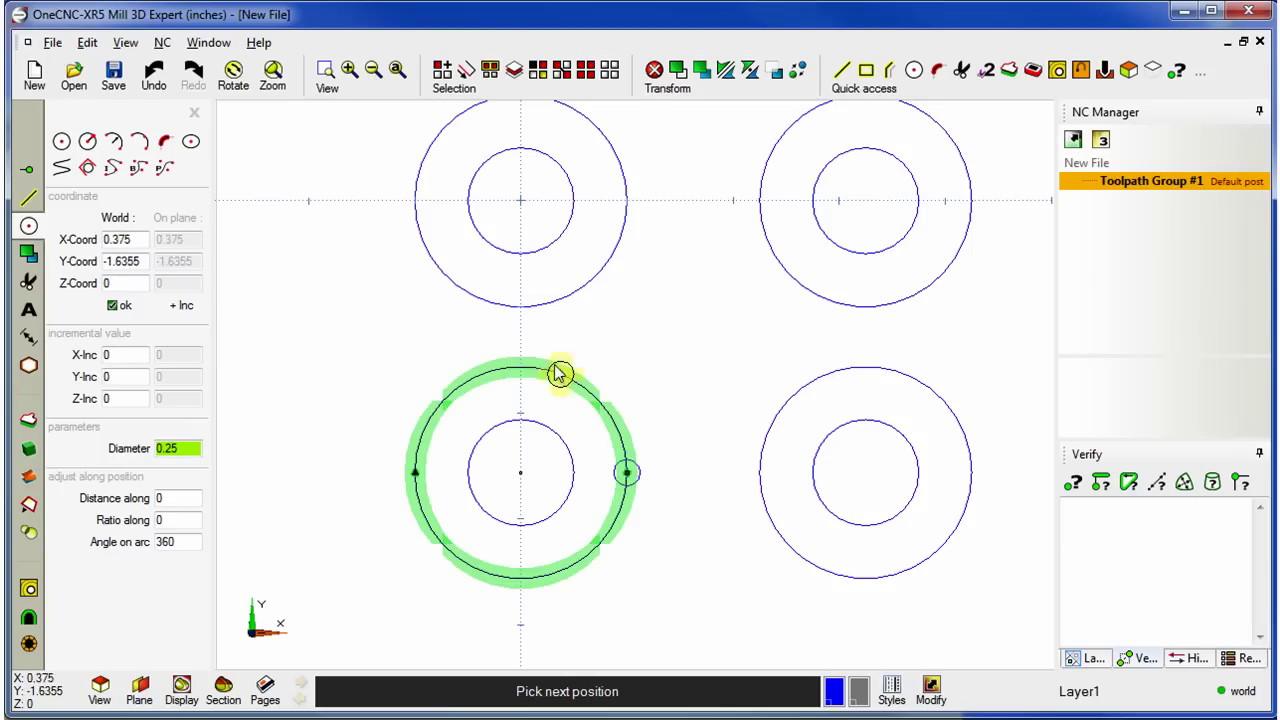
click(520, 366)
click(416, 476)
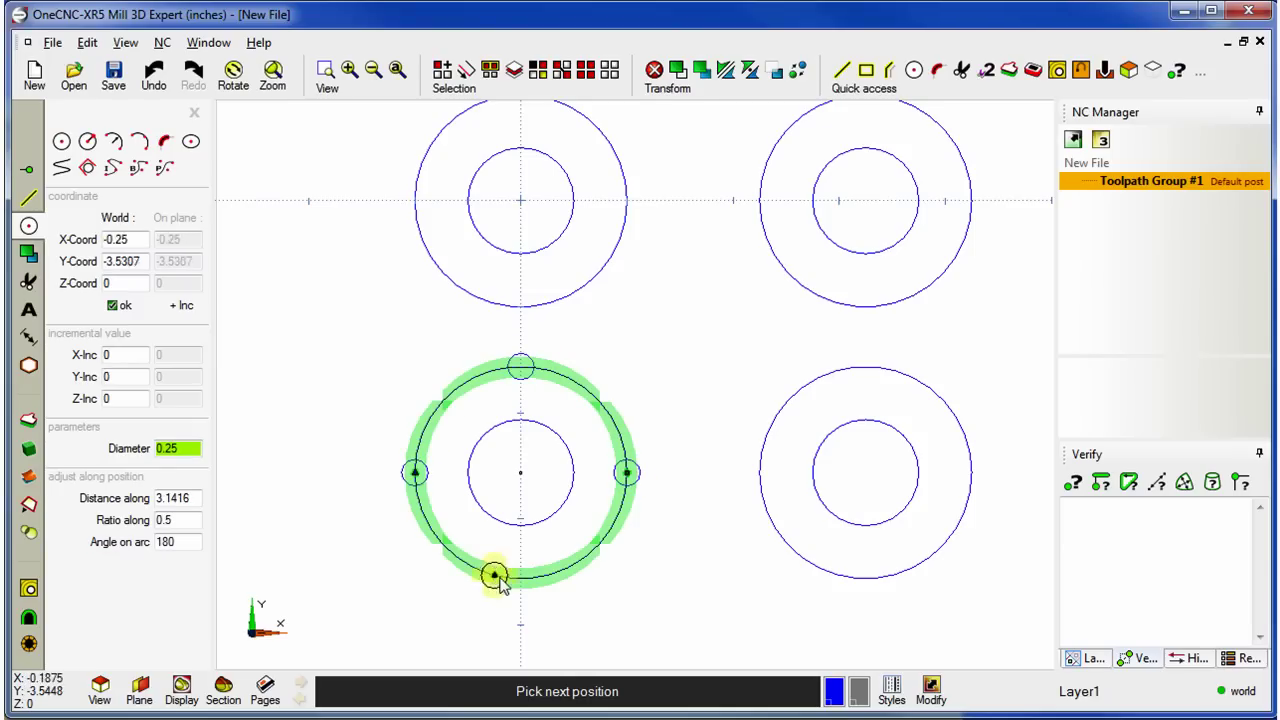
click(519, 579)
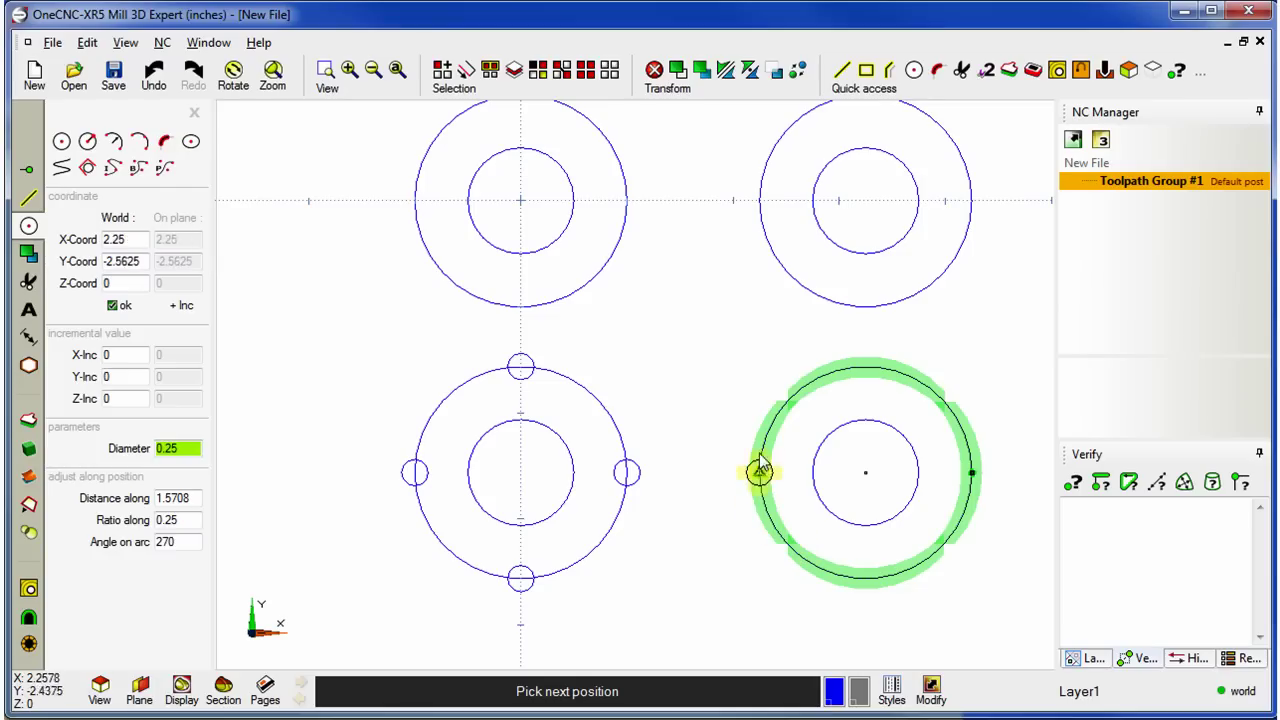
click(942, 400)
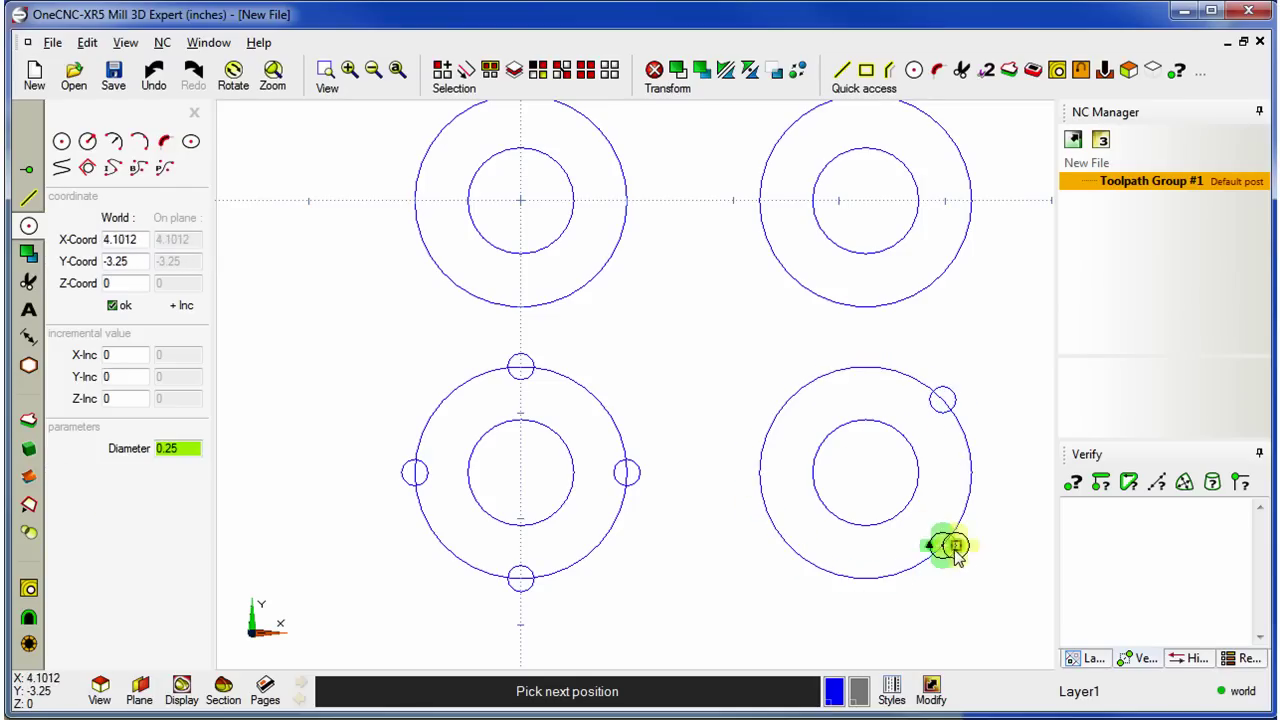
click(943, 545)
mouse_move(731, 511)
middle_down()
mouse_move(753, 503)
mouse_move(741, 515)
middle_up()
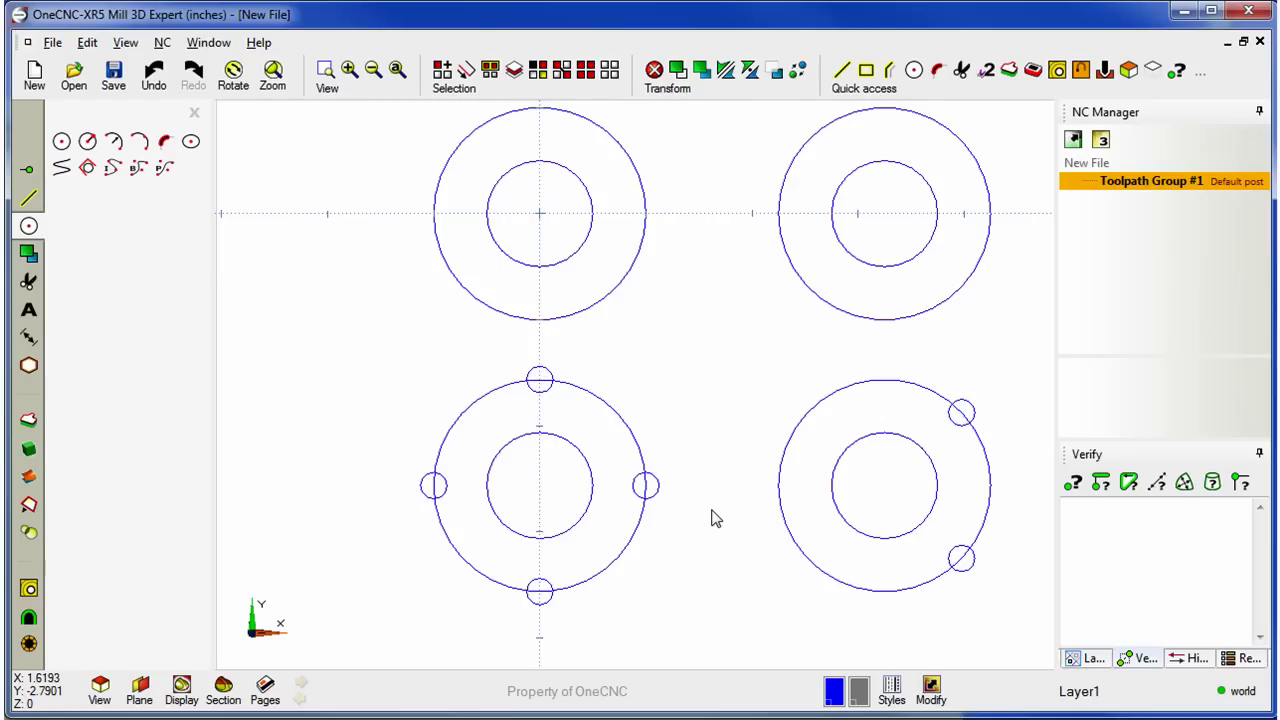
Delete all circles and restart the Circle tool with diameter 2
key(ctrl+a)
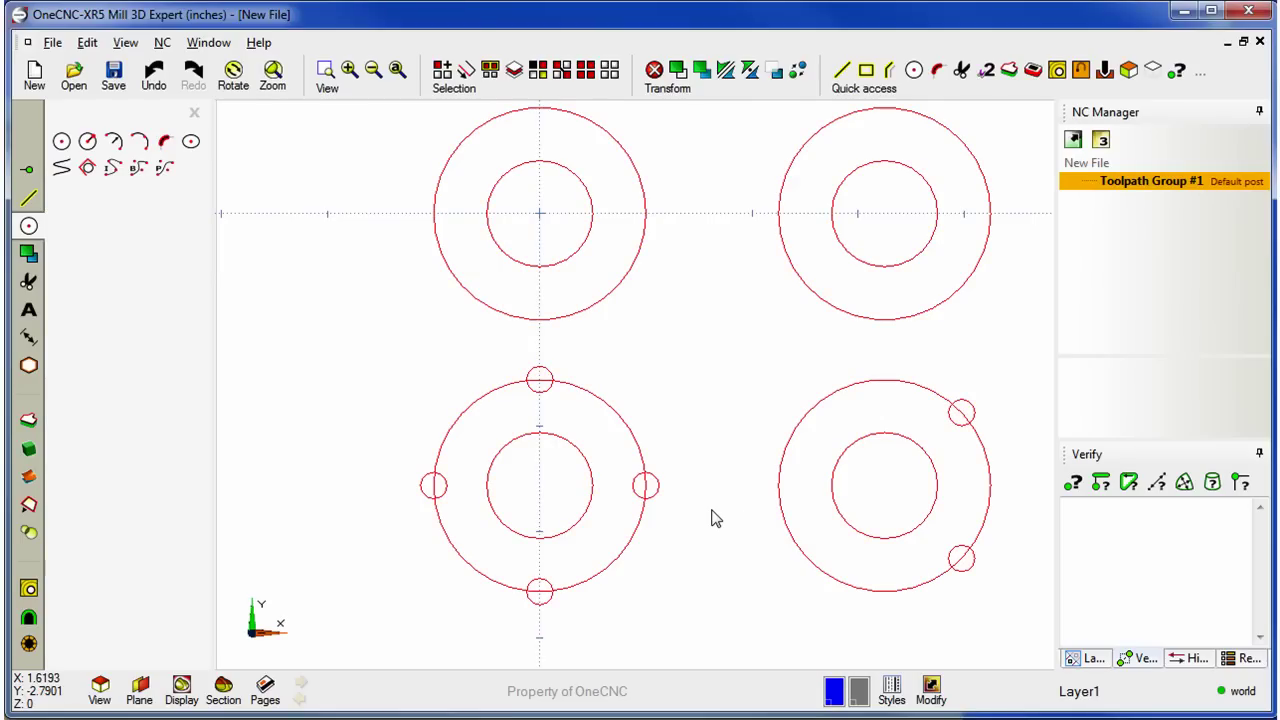
key(Delete)
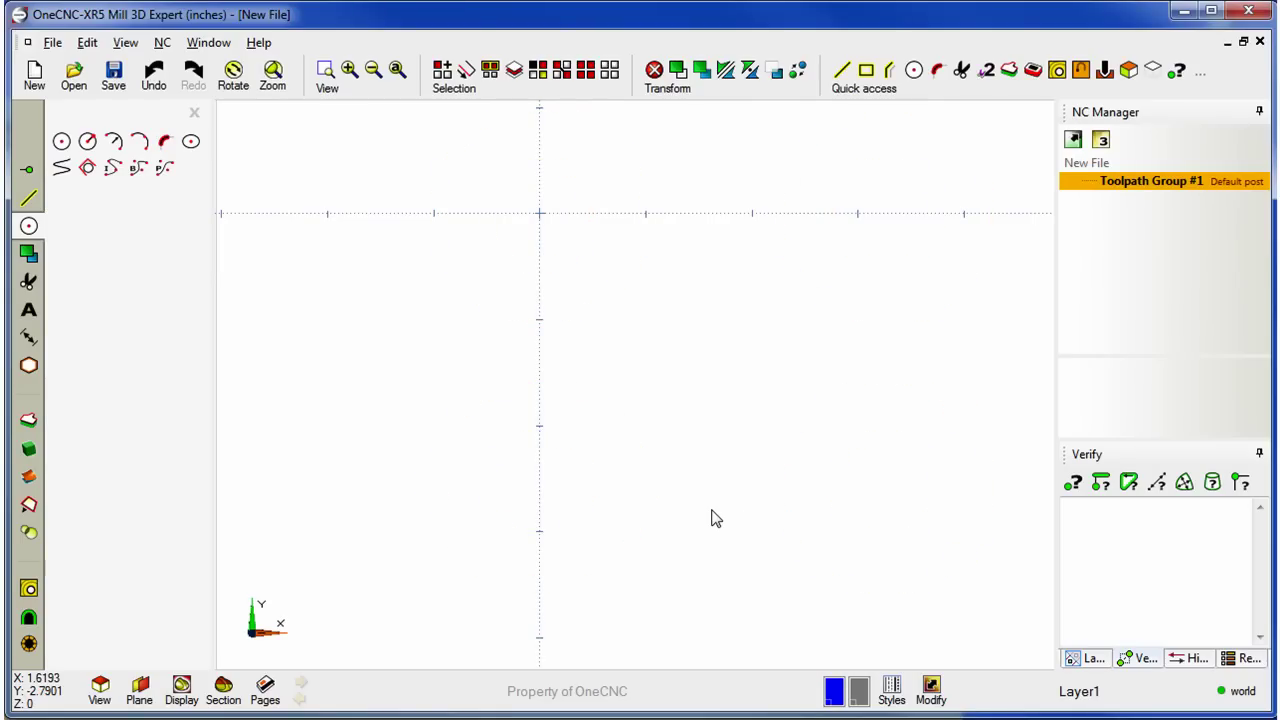
click(61, 141)
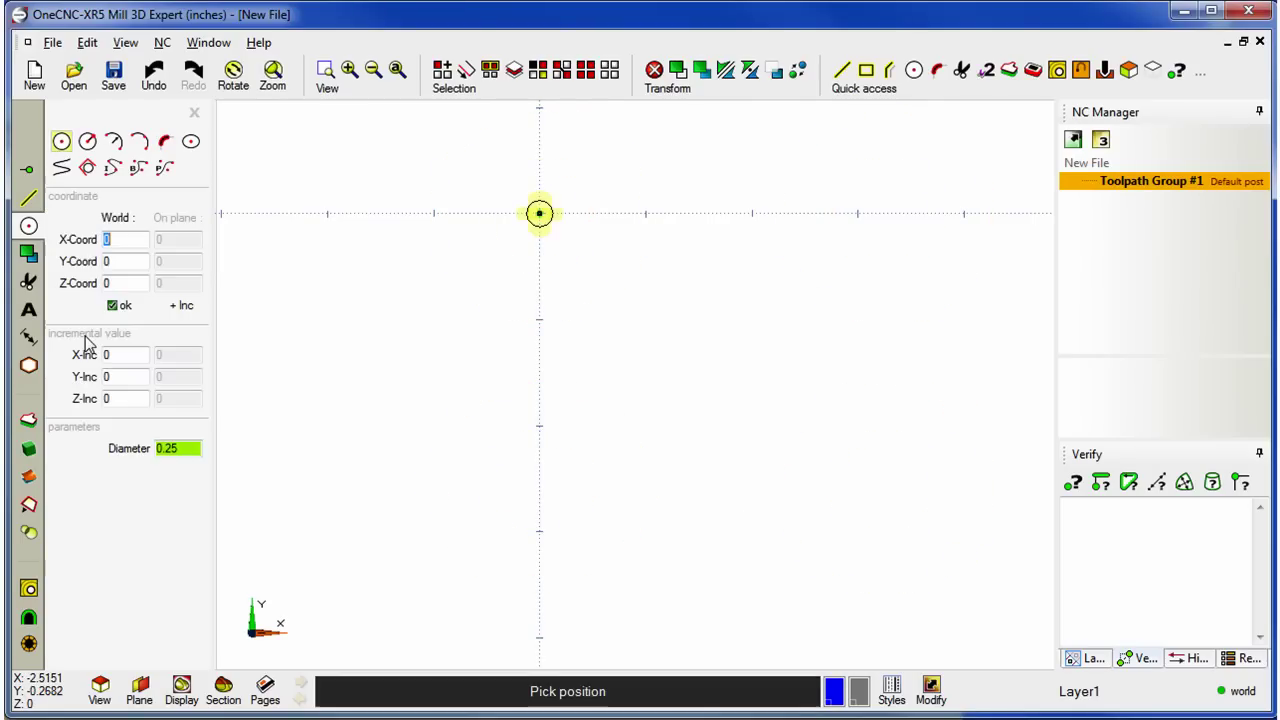
click(186, 452)
text(2)
middle_drag(494, 454, 466, 443)
scroll(418, 511, down, 1)
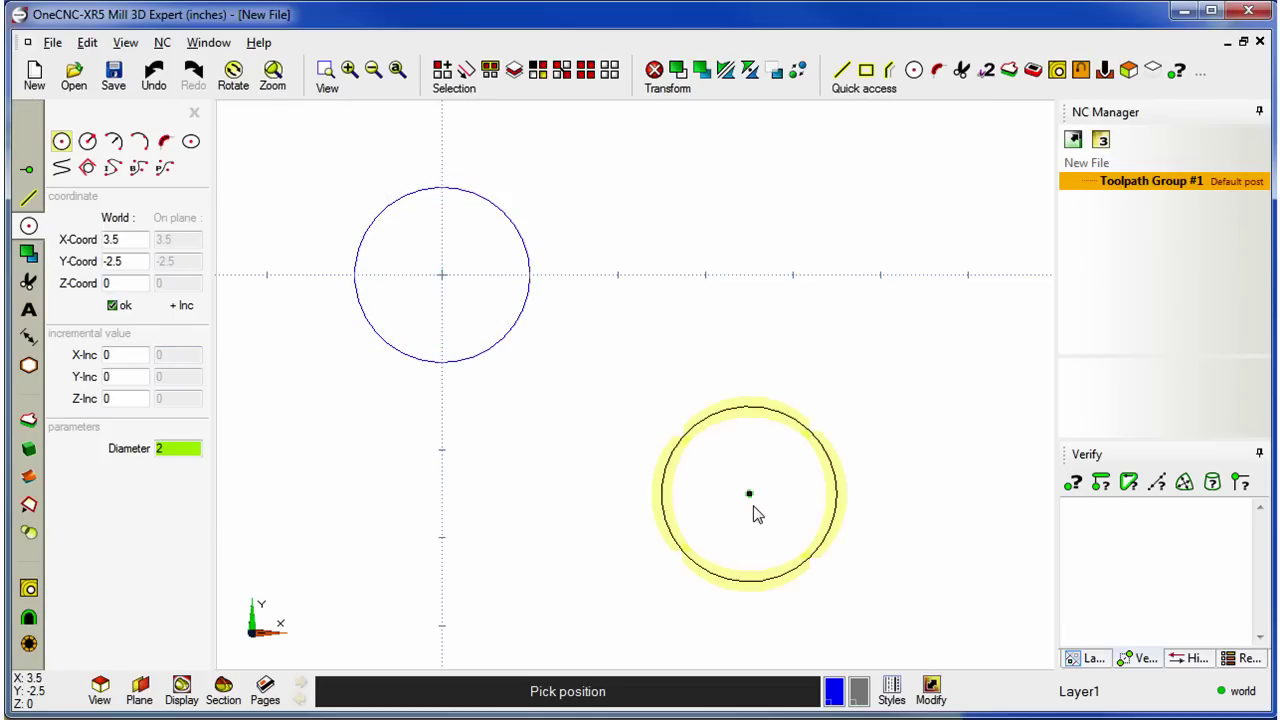
Add diameter-2 circles centred at (3,-3) and (0,-3) from typed coordinates
click(106, 240)
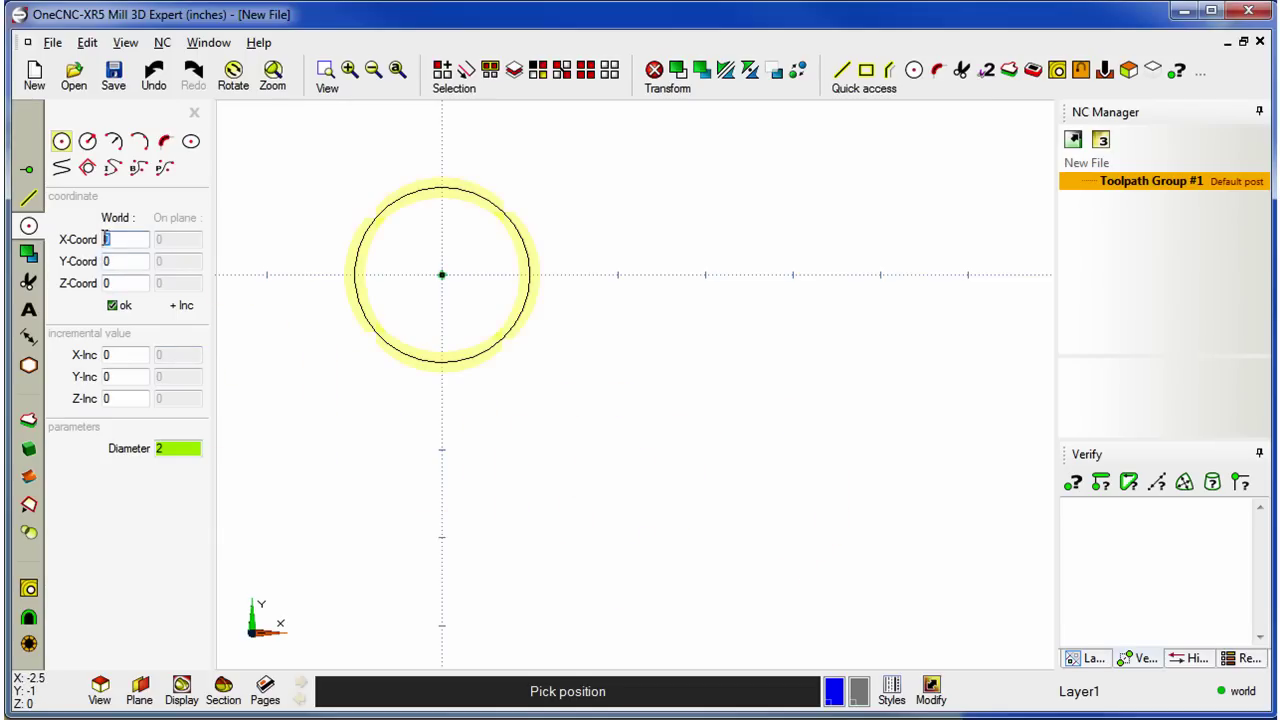
text(3)
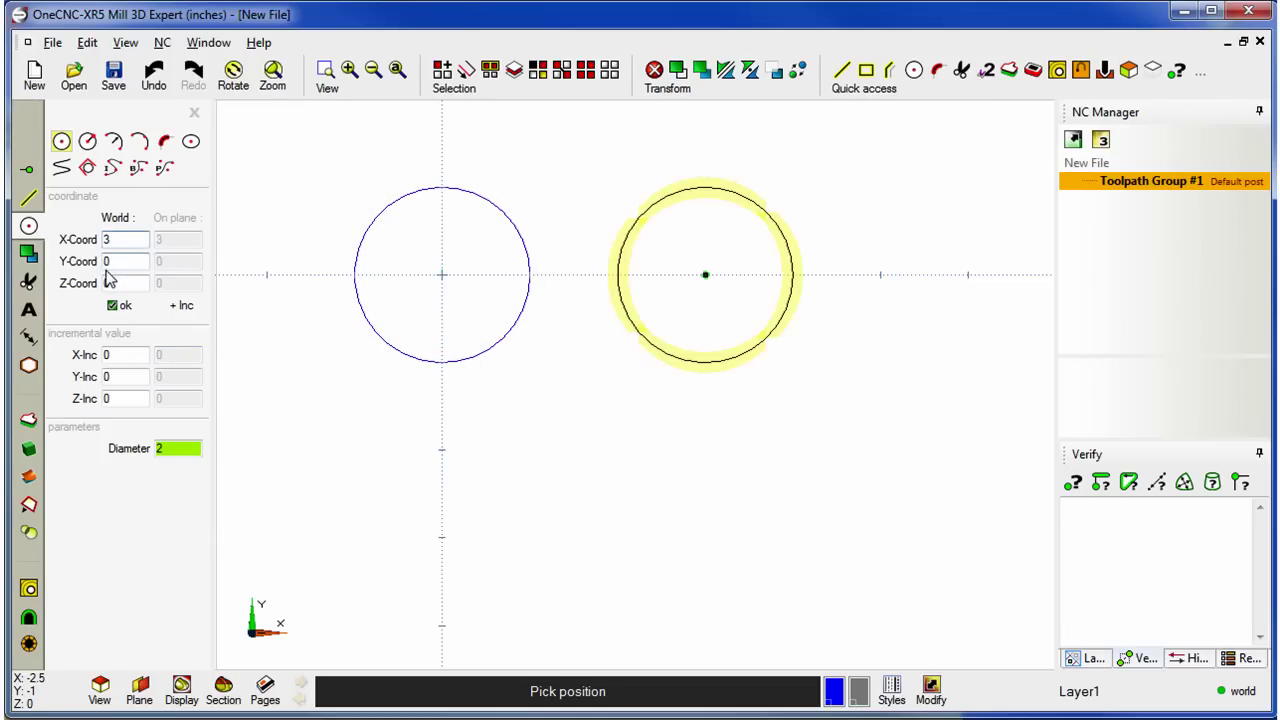
click(116, 261)
text(-3)
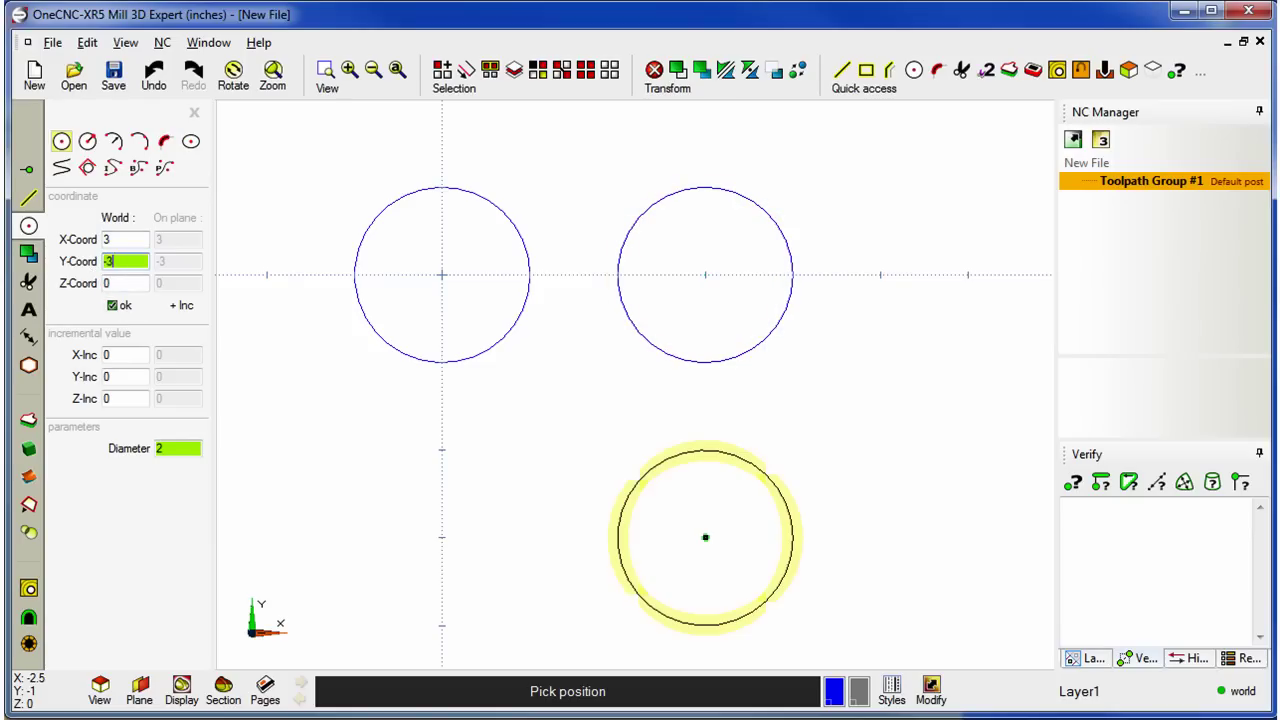
click(120, 305)
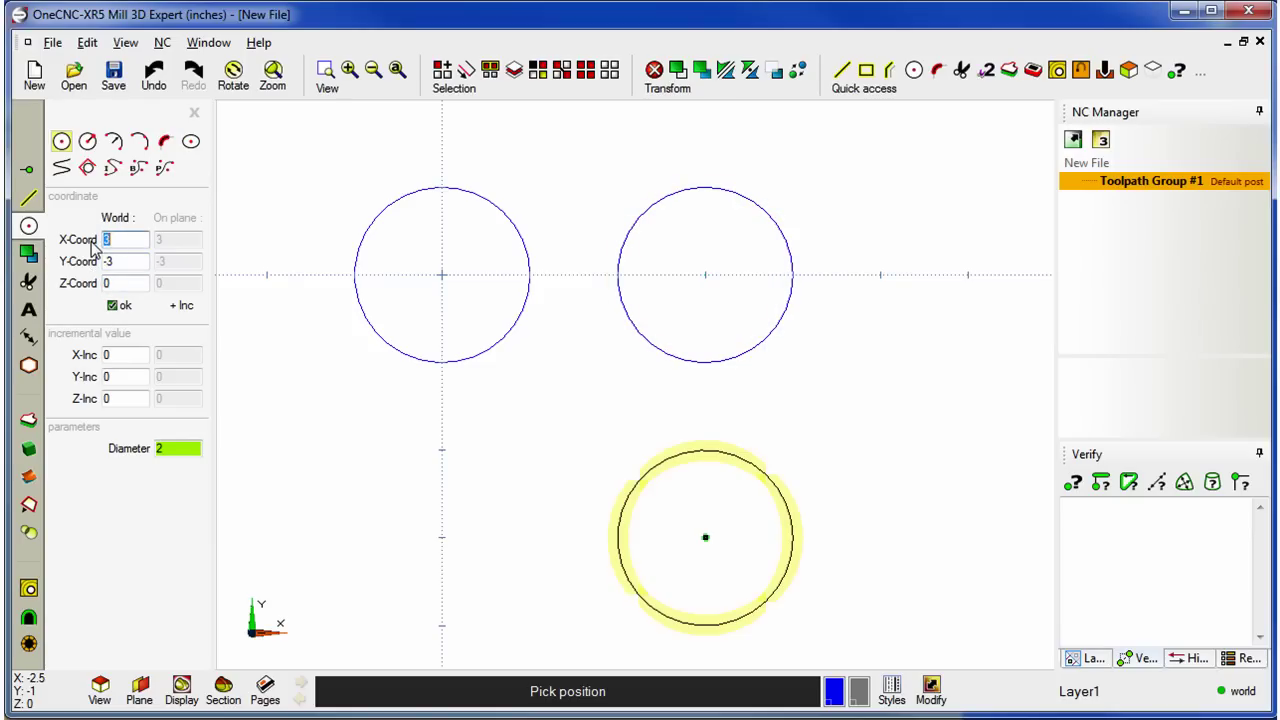
text(0)
click(106, 309)
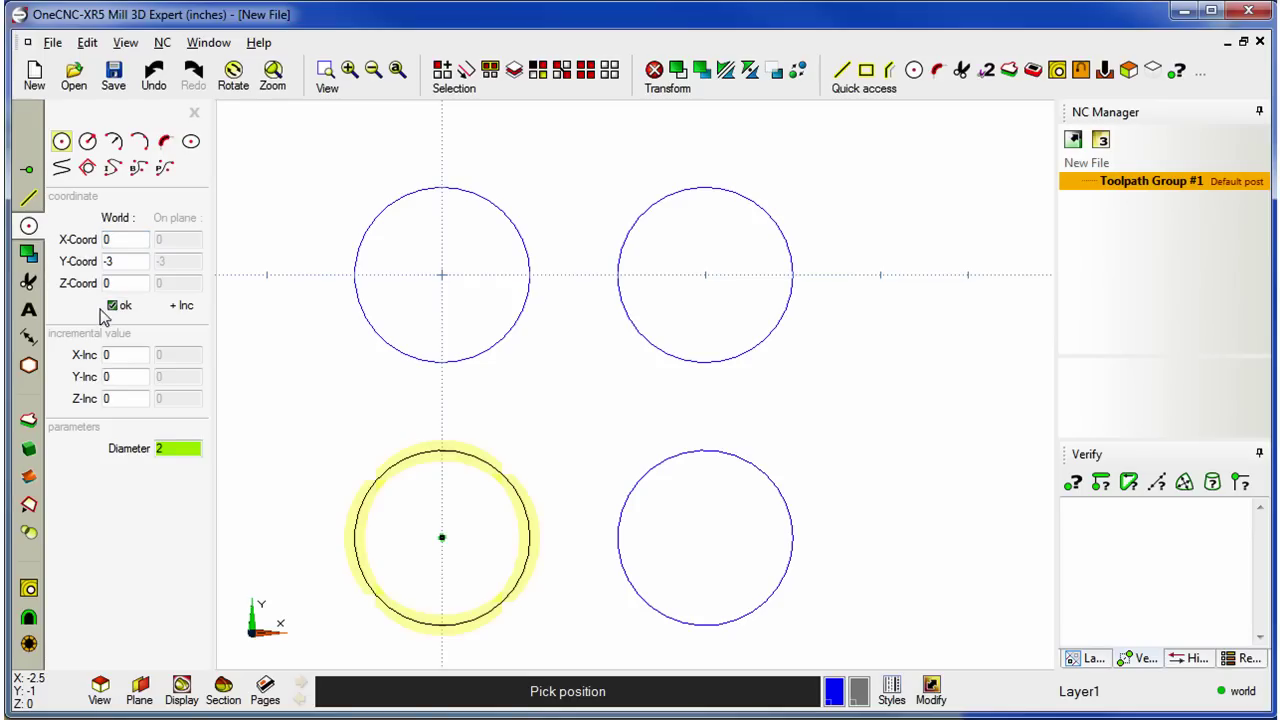
click(119, 309)
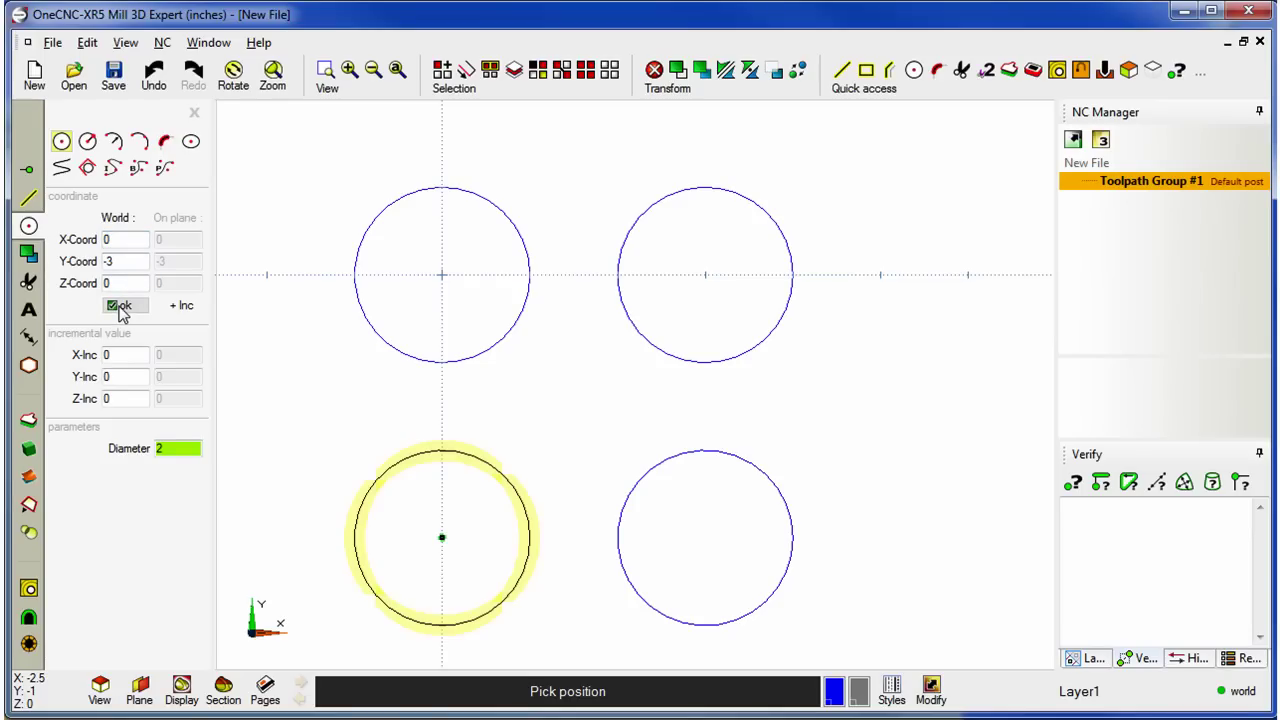
Add a diameter-2 circle centred at (1.5,-1.5)
click(126, 240)
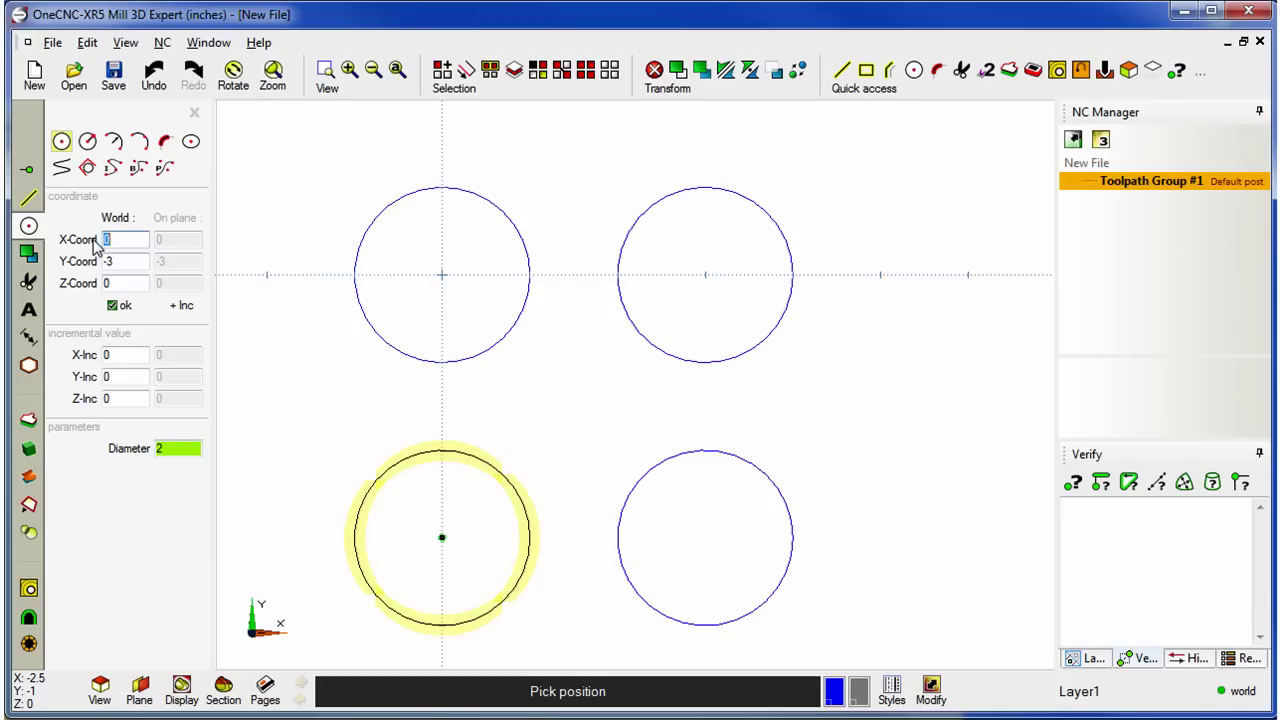
text(1.5)
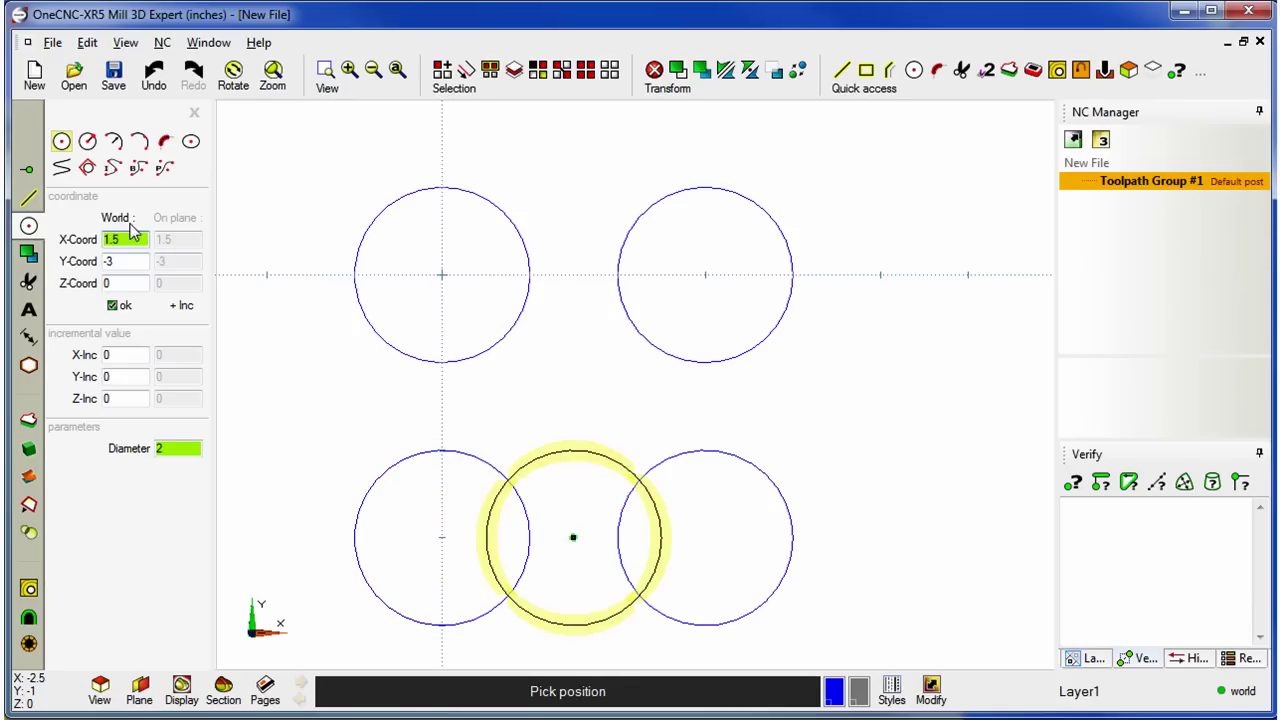
click(131, 263)
text(-1.5)
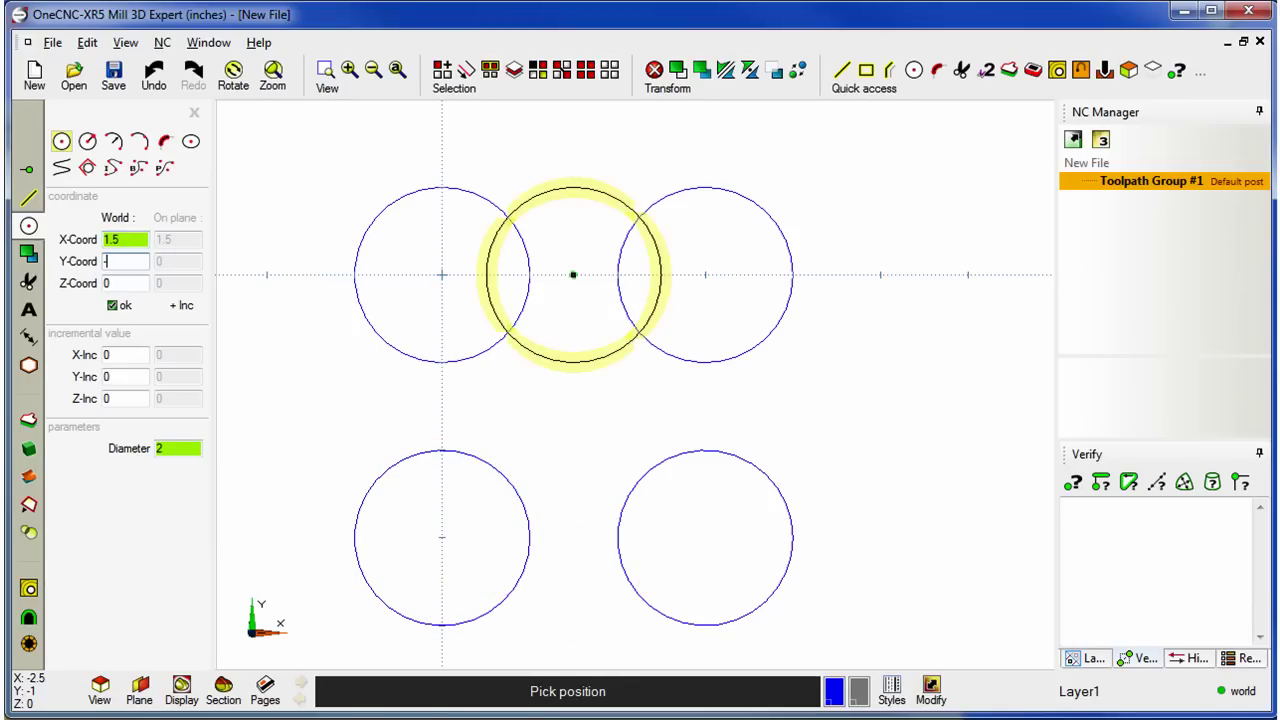
click(118, 305)
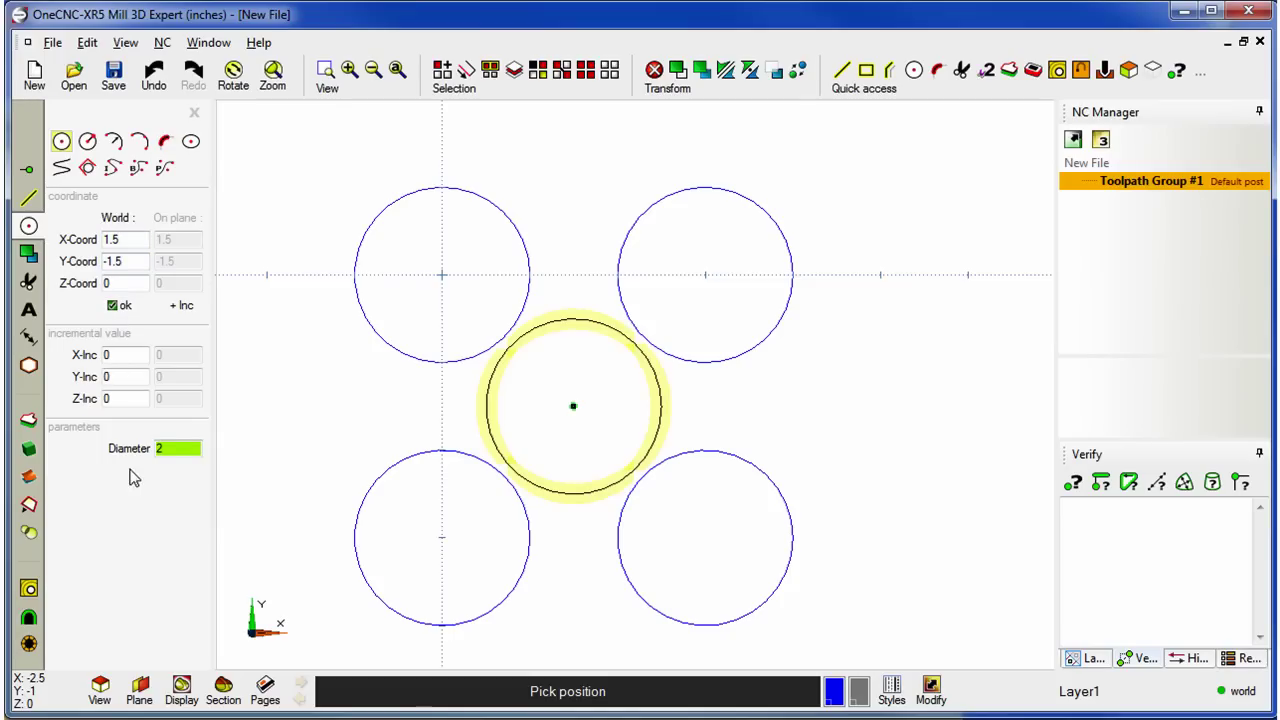
Set circle diameter 1 with X-Inc -1 and Y-Inc -0.5
click(163, 448)
text(1)
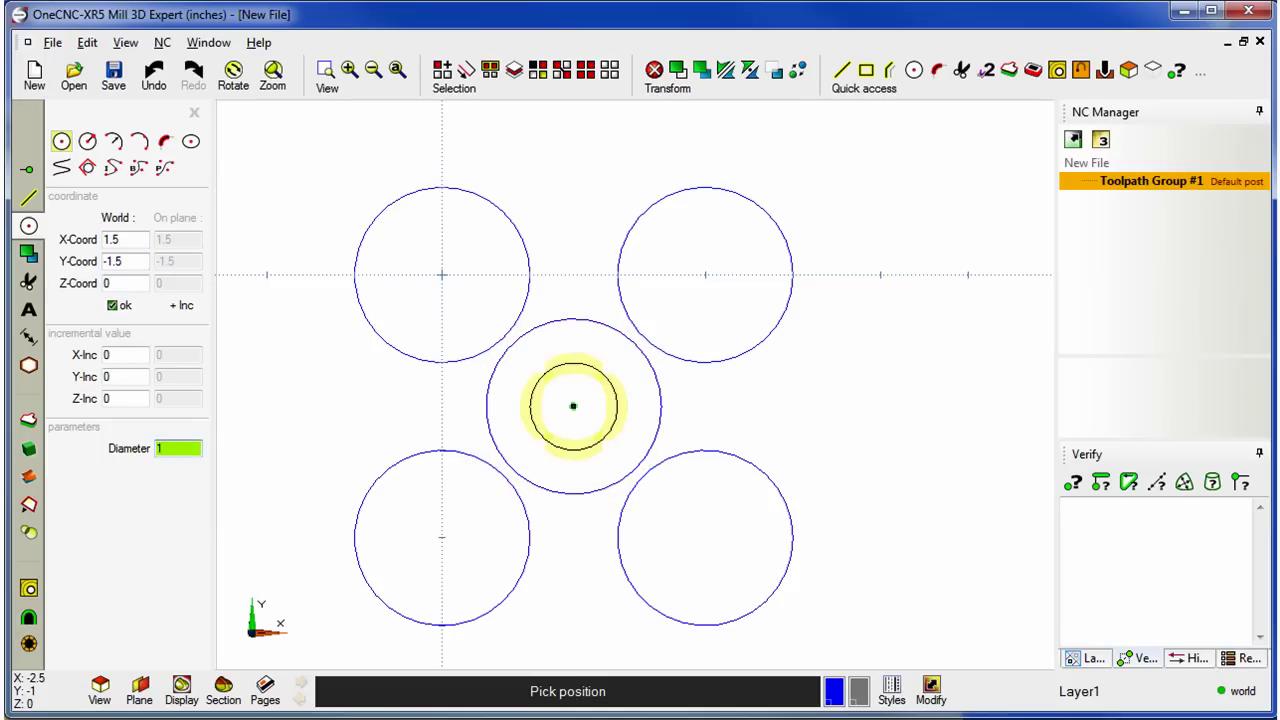
click(120, 355)
text(-1)
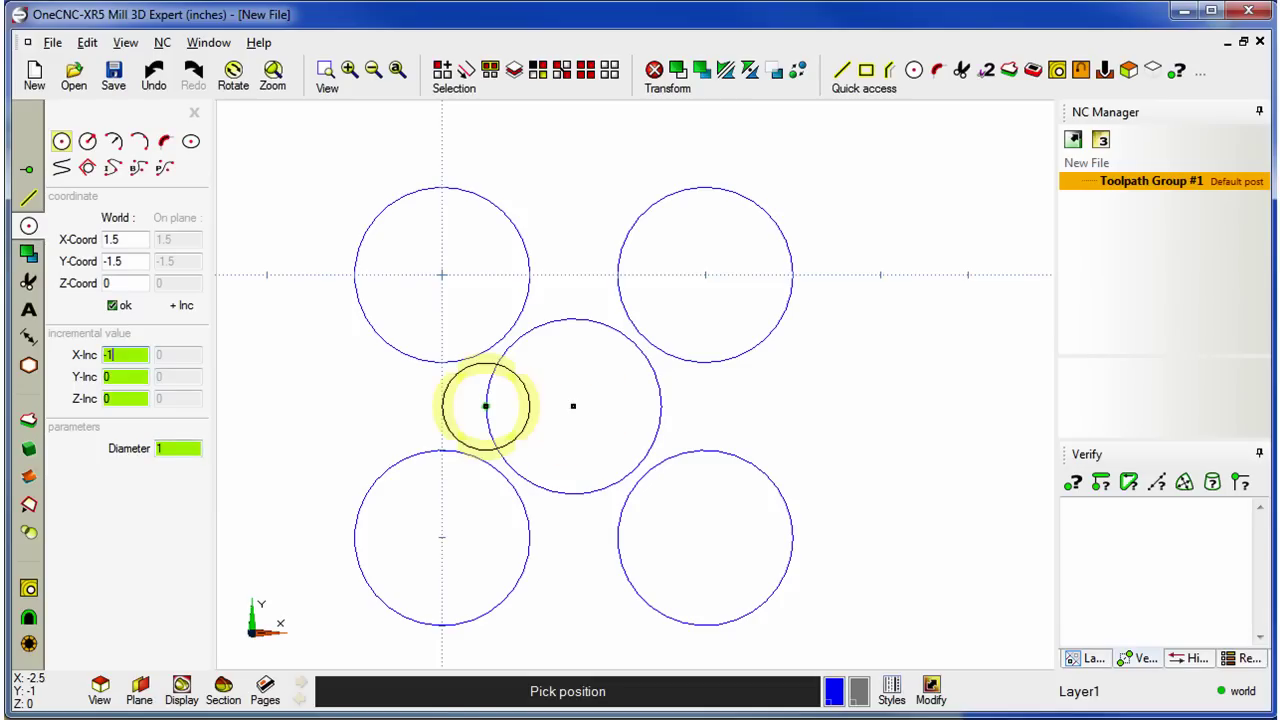
click(110, 377)
text(-.5)
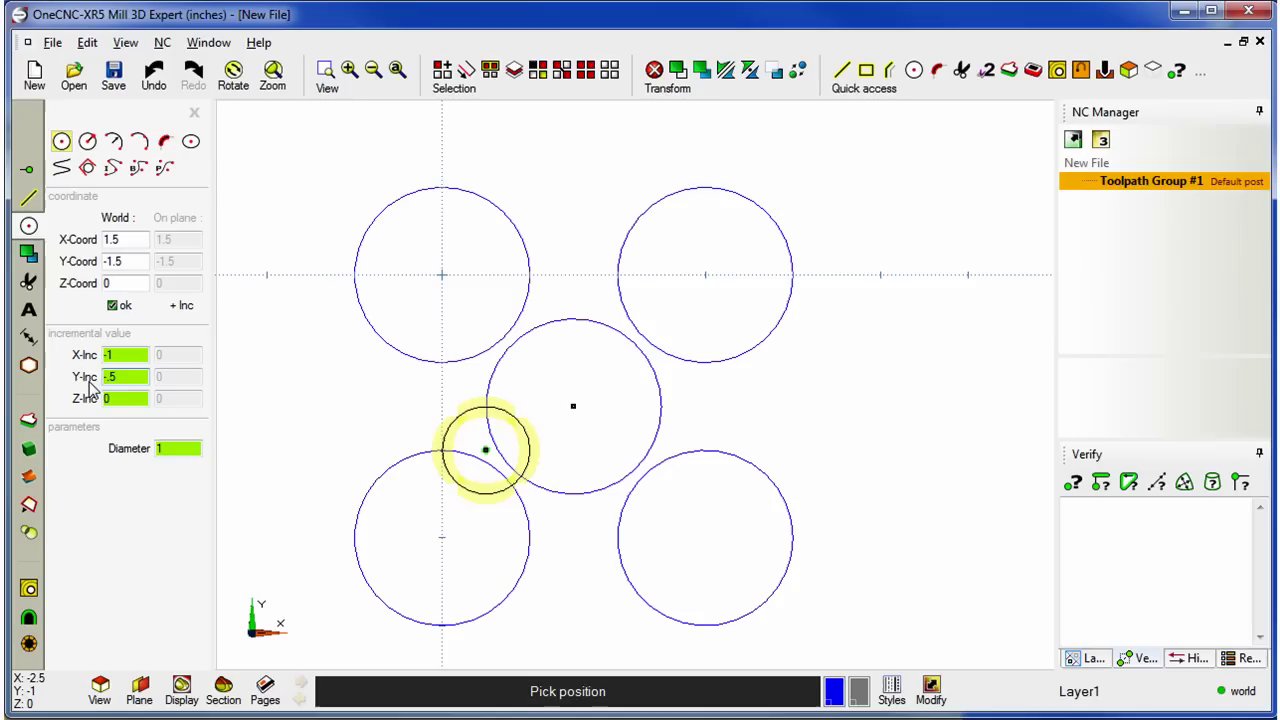
key(Return)
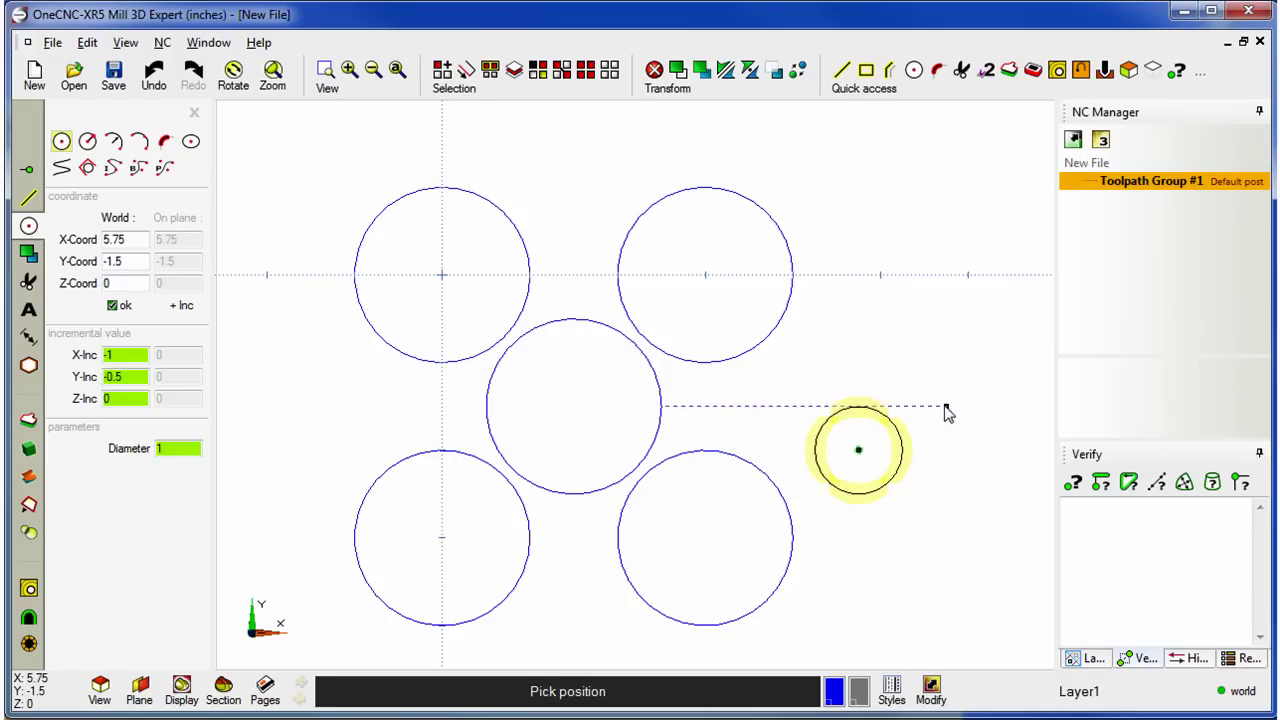
Place 1-diameter circles offset from three existing circles, plus two stacked on the right
click(445, 276)
click(437, 291)
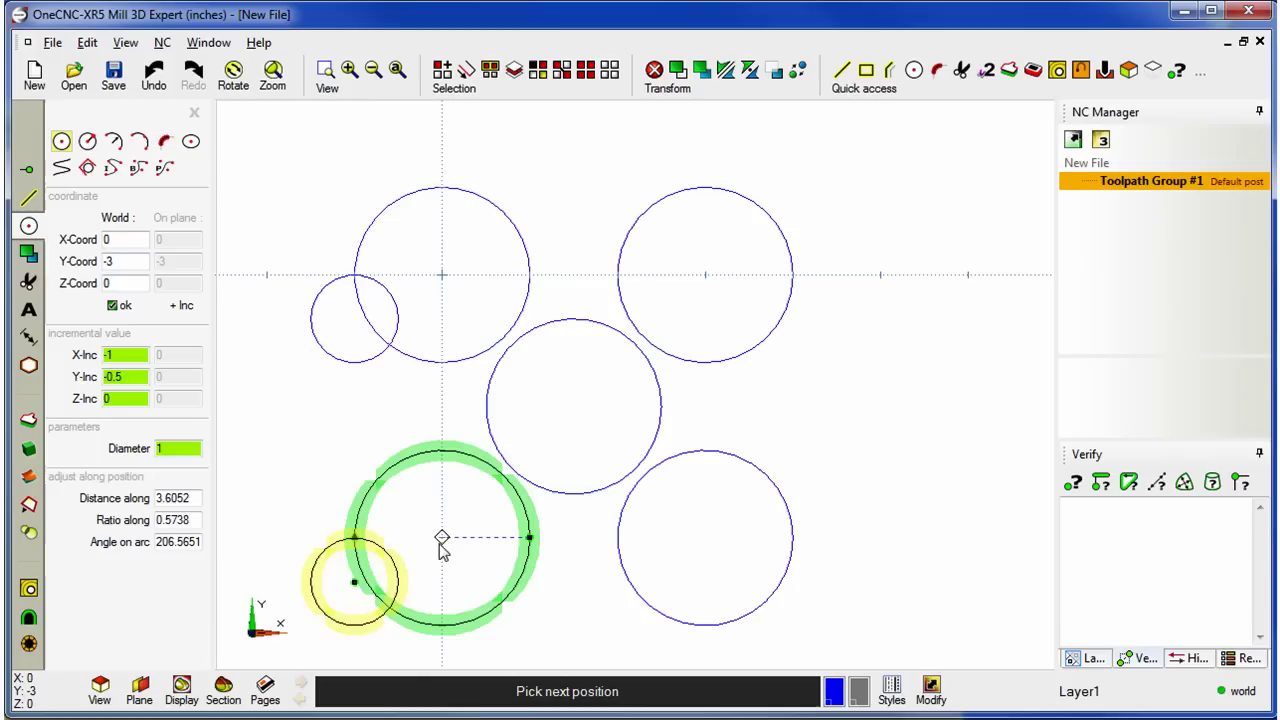
click(443, 537)
click(572, 410)
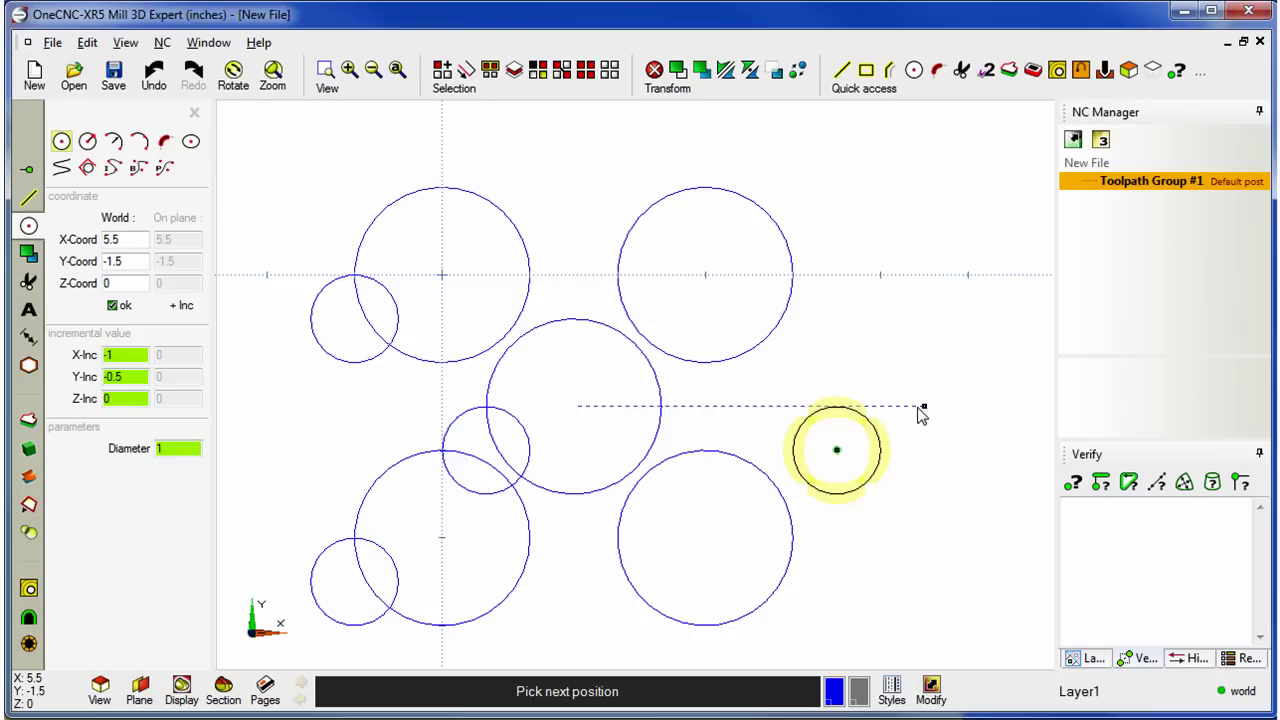
click(921, 413)
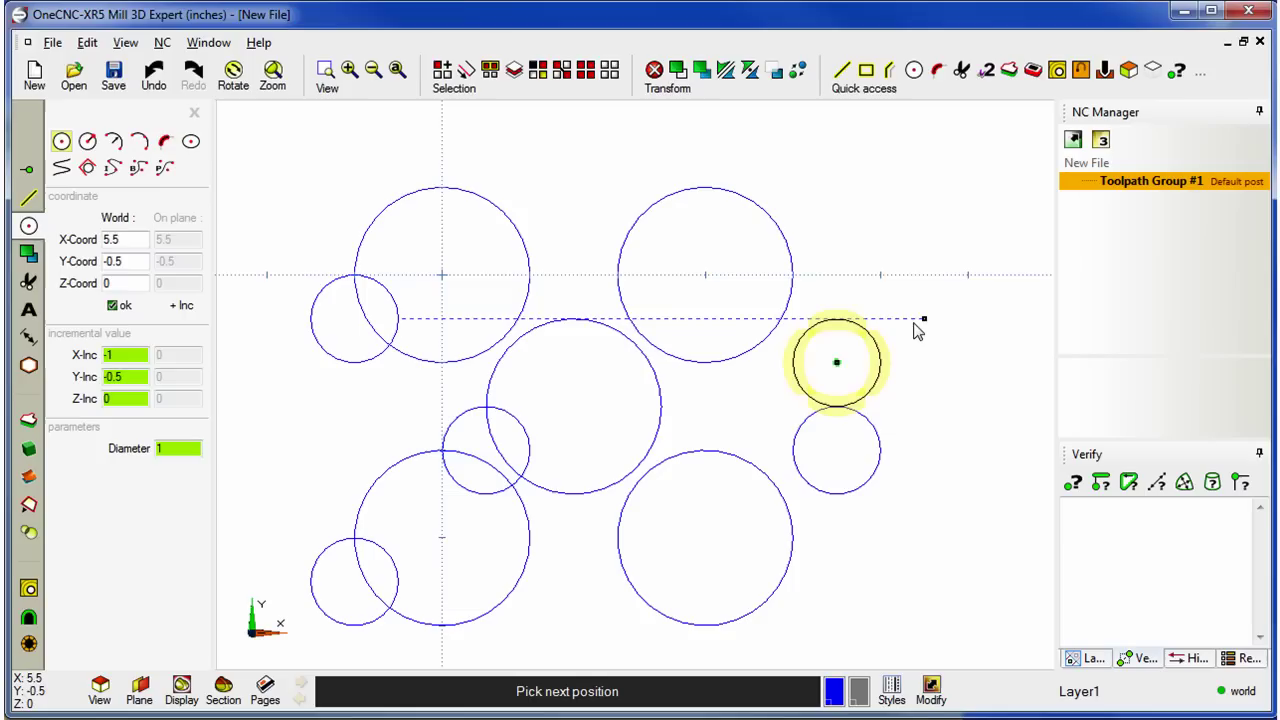
click(918, 330)
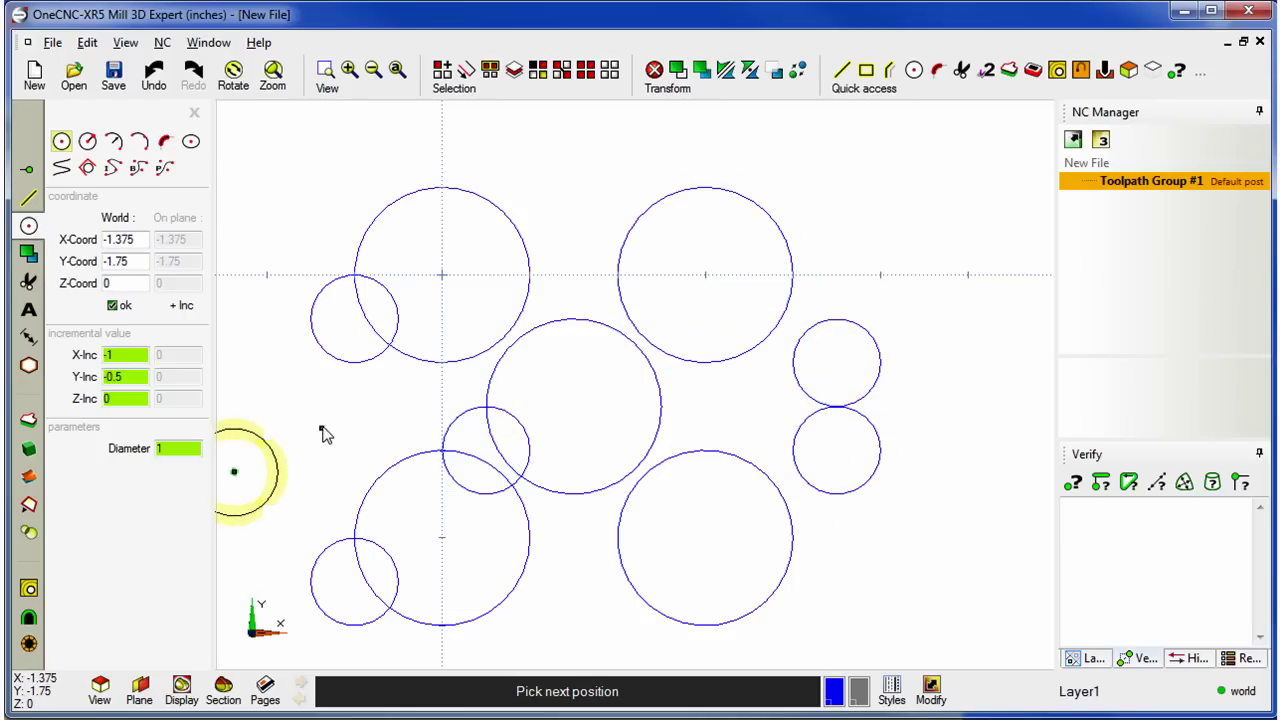
Draw a horizontal line from (0,-6) to (3,-6) below the circles
key(Escape)
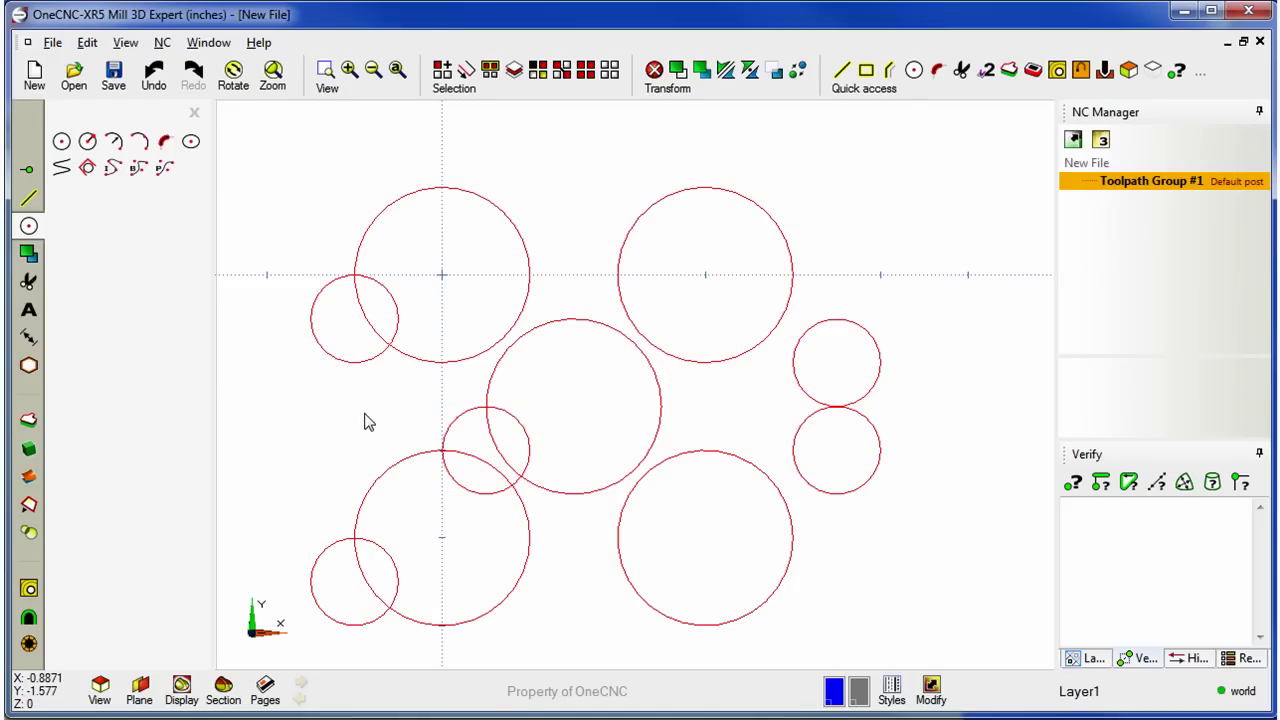
middle_drag(560, 510, 603, 157)
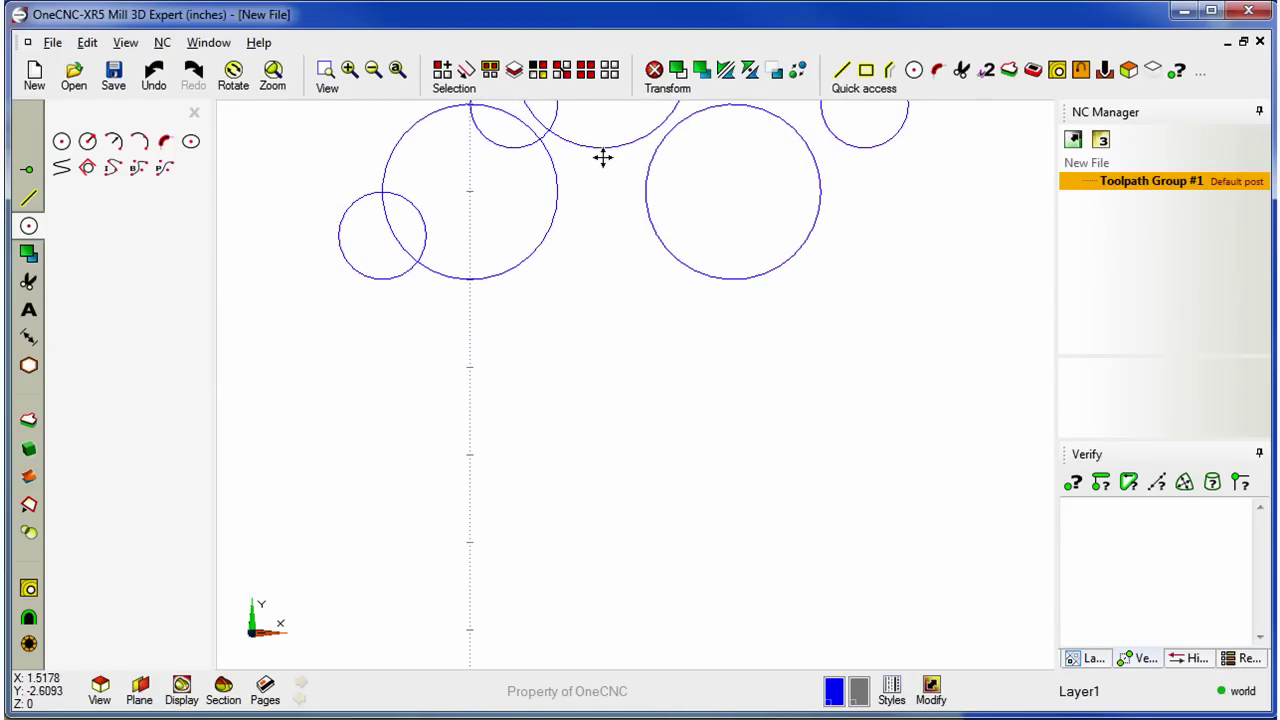
click(28, 197)
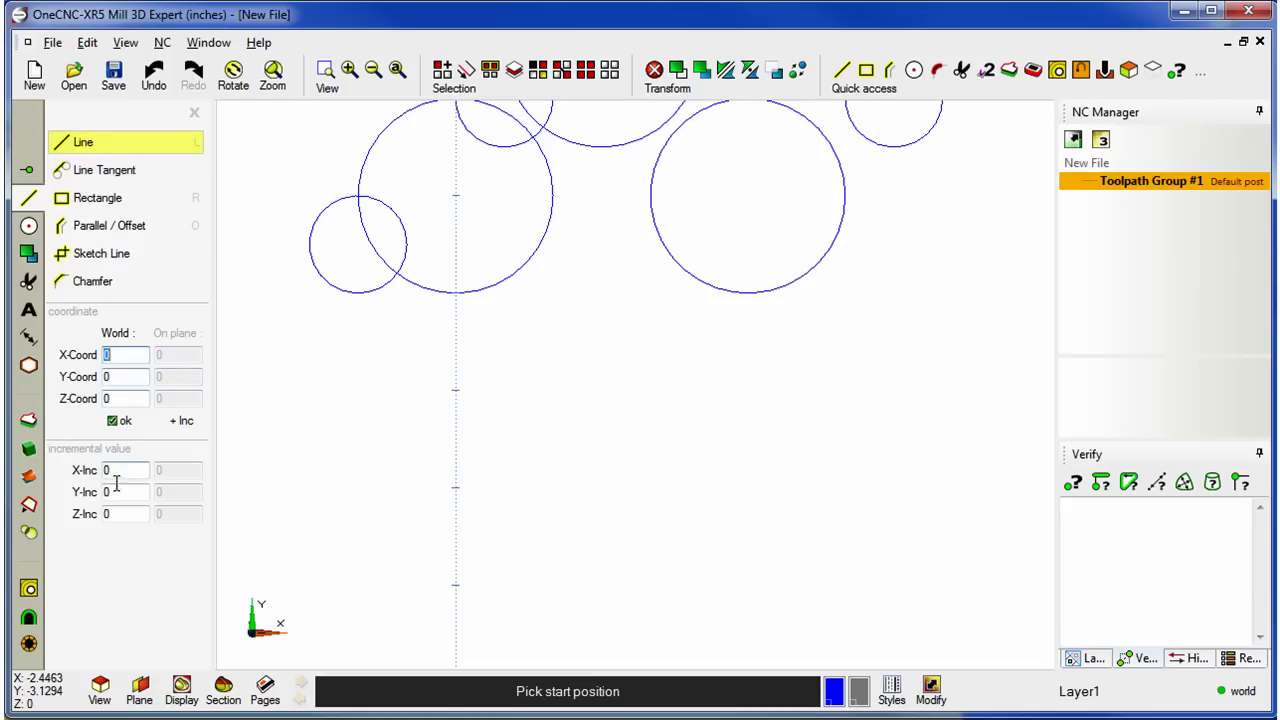
click(460, 500)
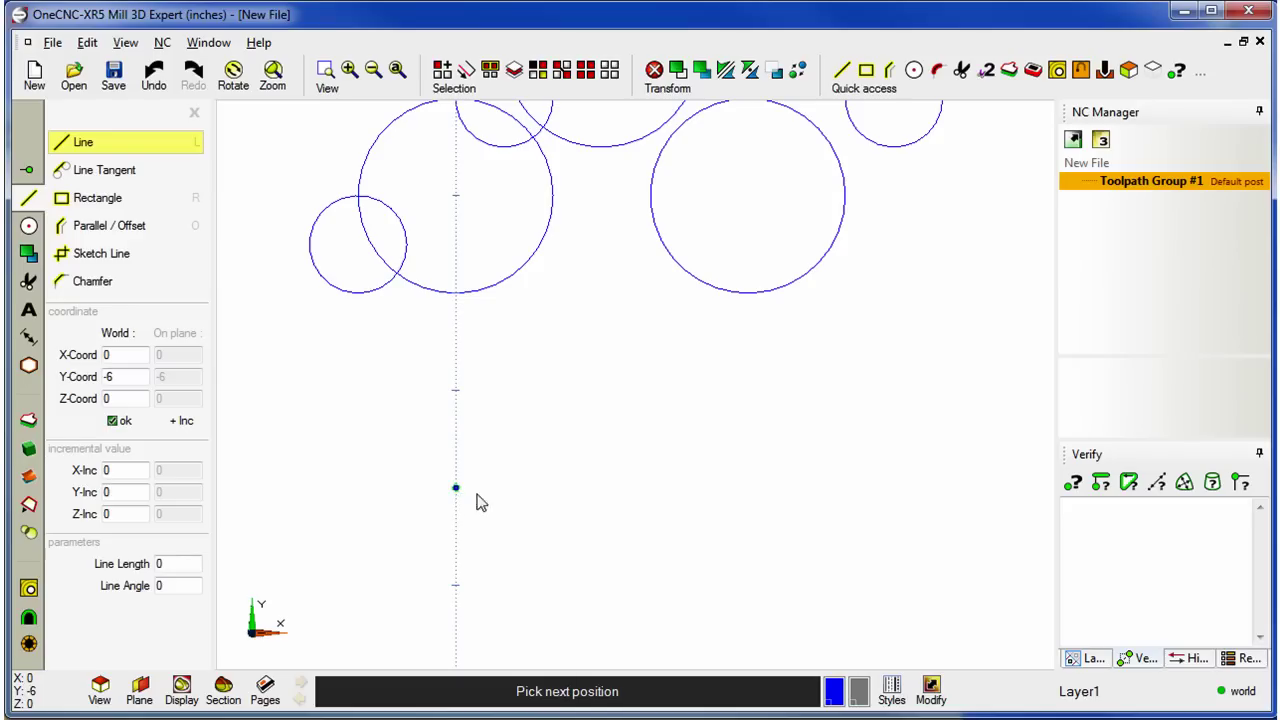
click(755, 502)
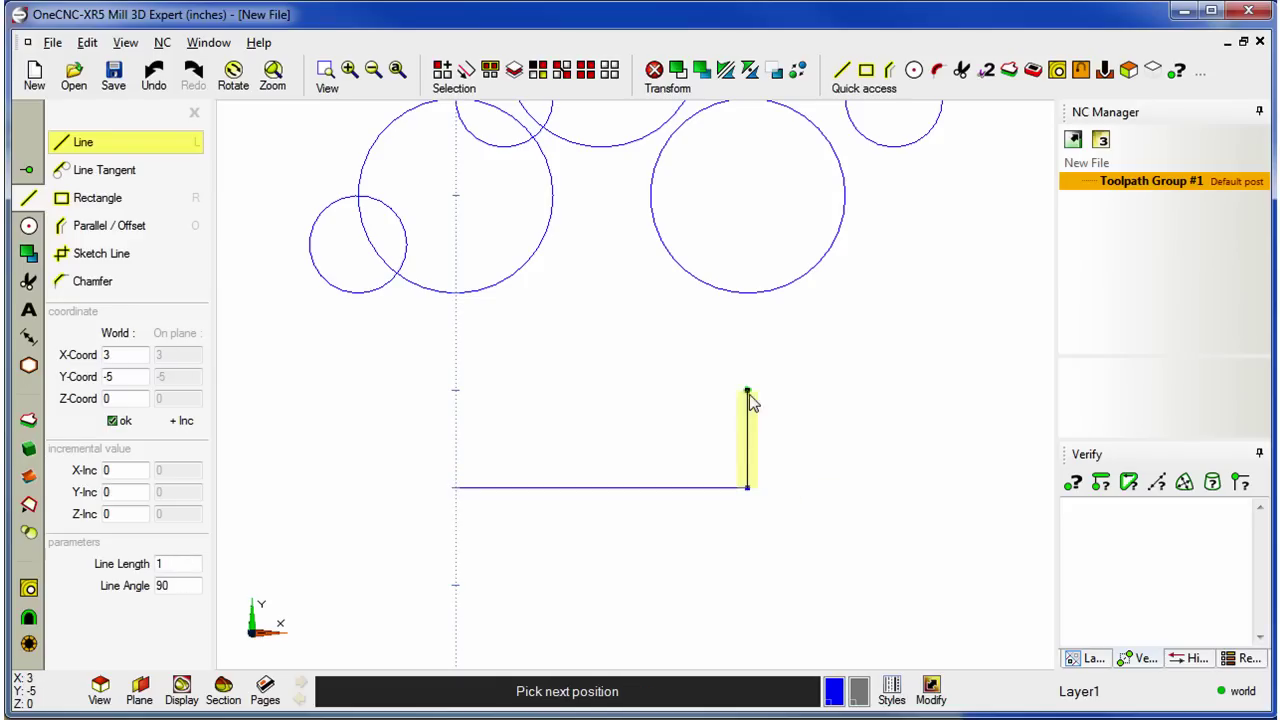
right_click(809, 540)
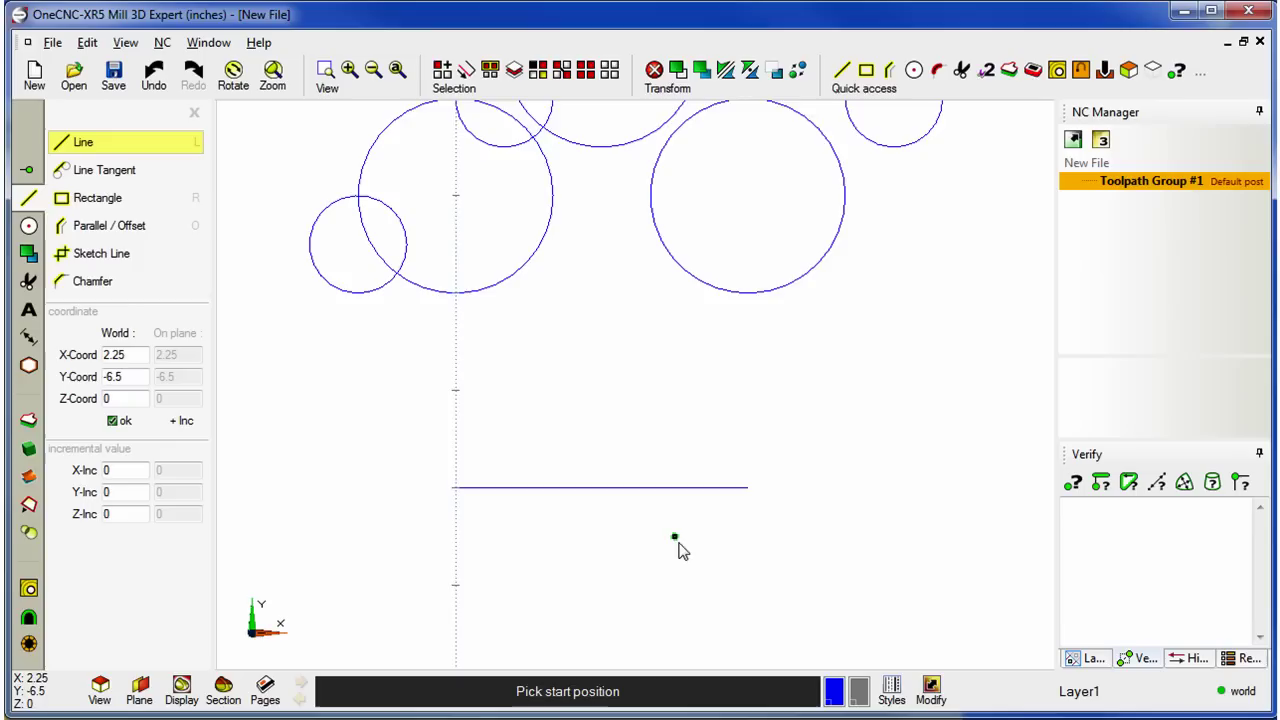
middle_drag(680, 550, 669, 513)
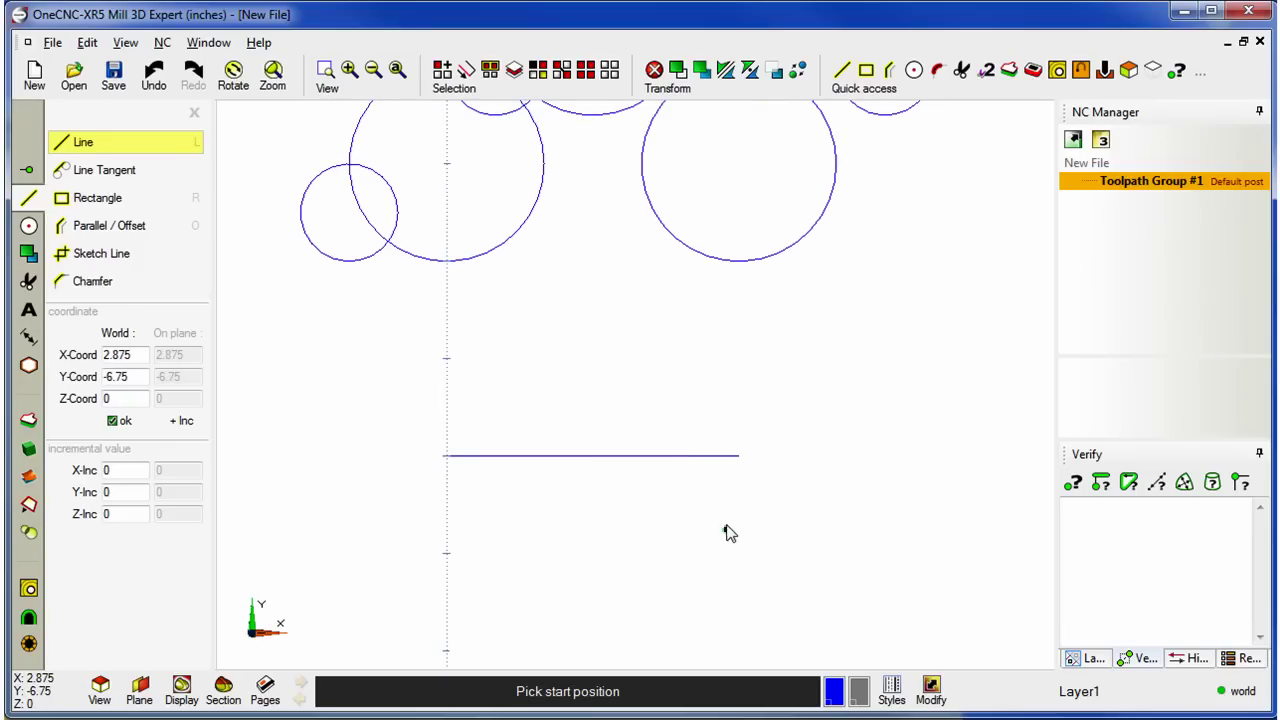
mouse_move(723, 531)
middle_down()
mouse_move(700, 457)
mouse_move(654, 386)
middle_up()
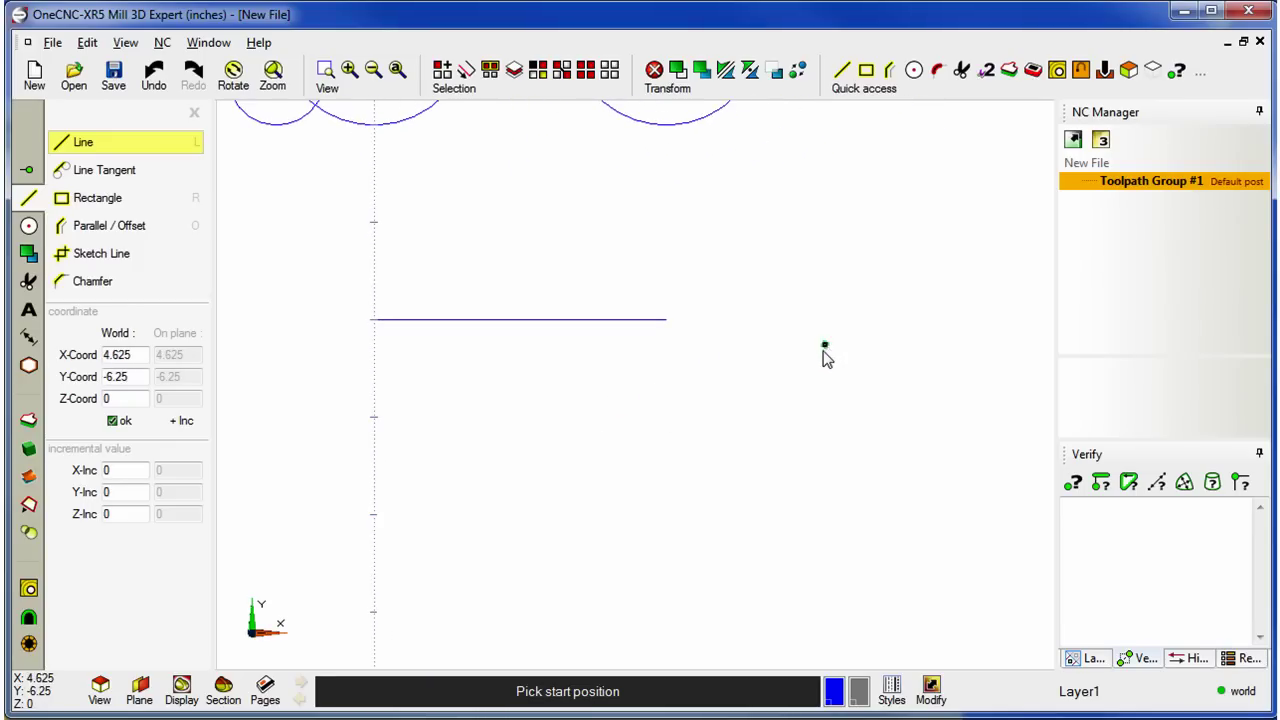
Draw a vertical line to the right of the horizontal line
click(814, 370)
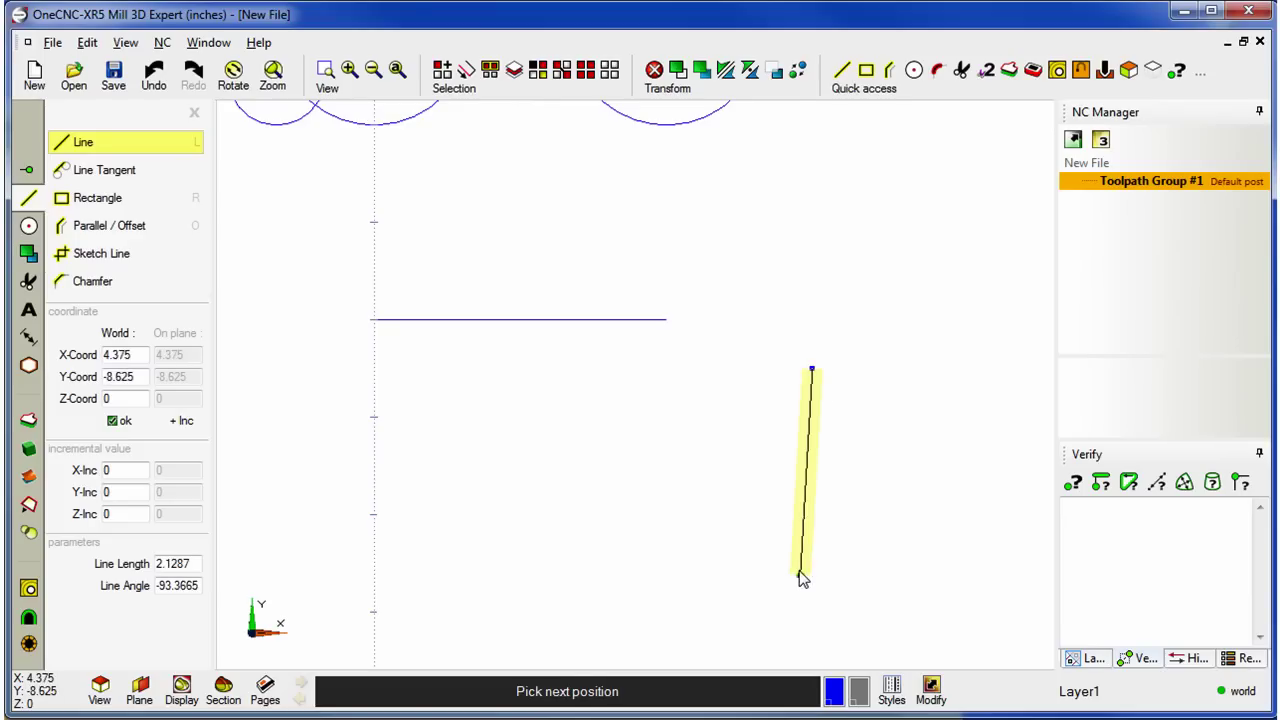
click(809, 575)
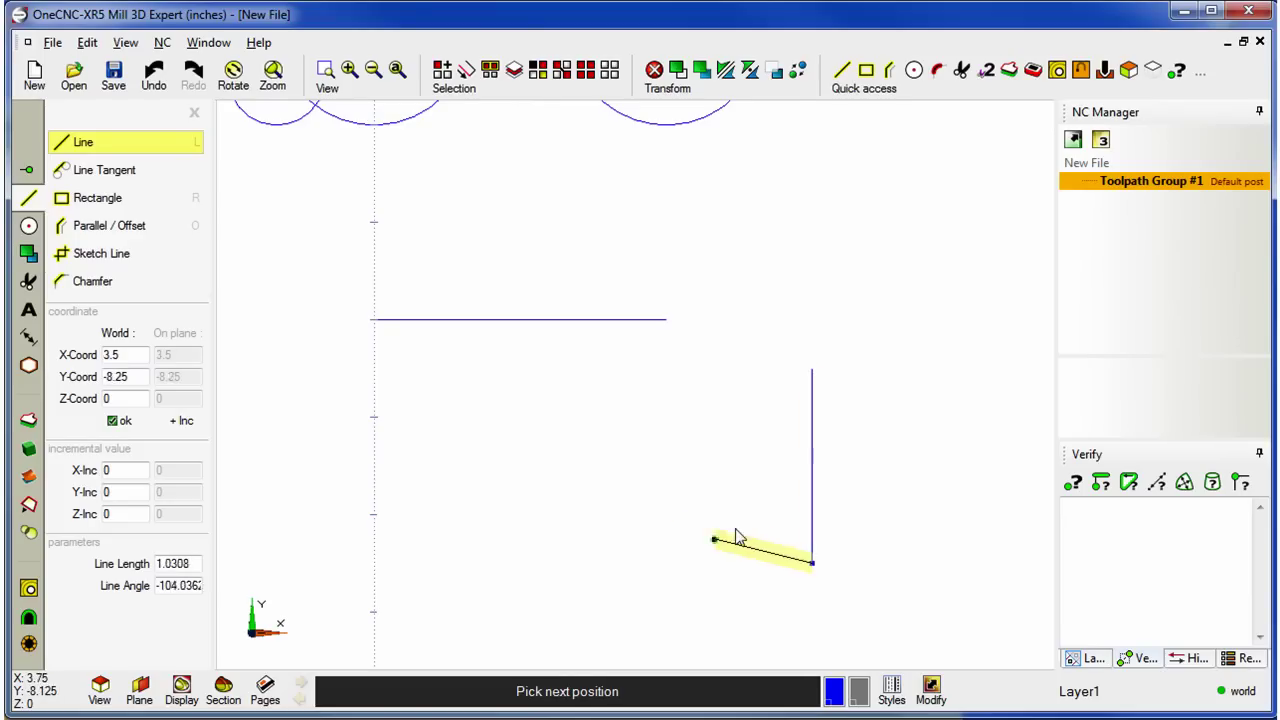
right_click(869, 534)
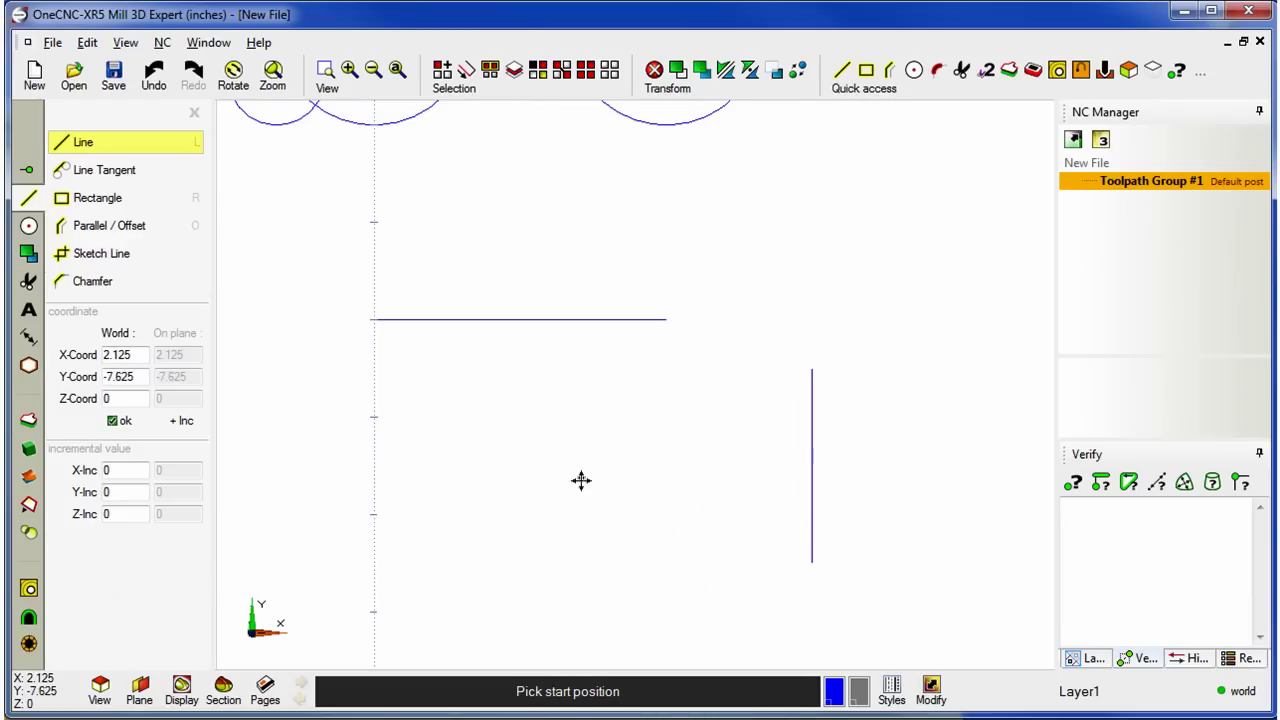
middle_drag(580, 480, 644, 383)
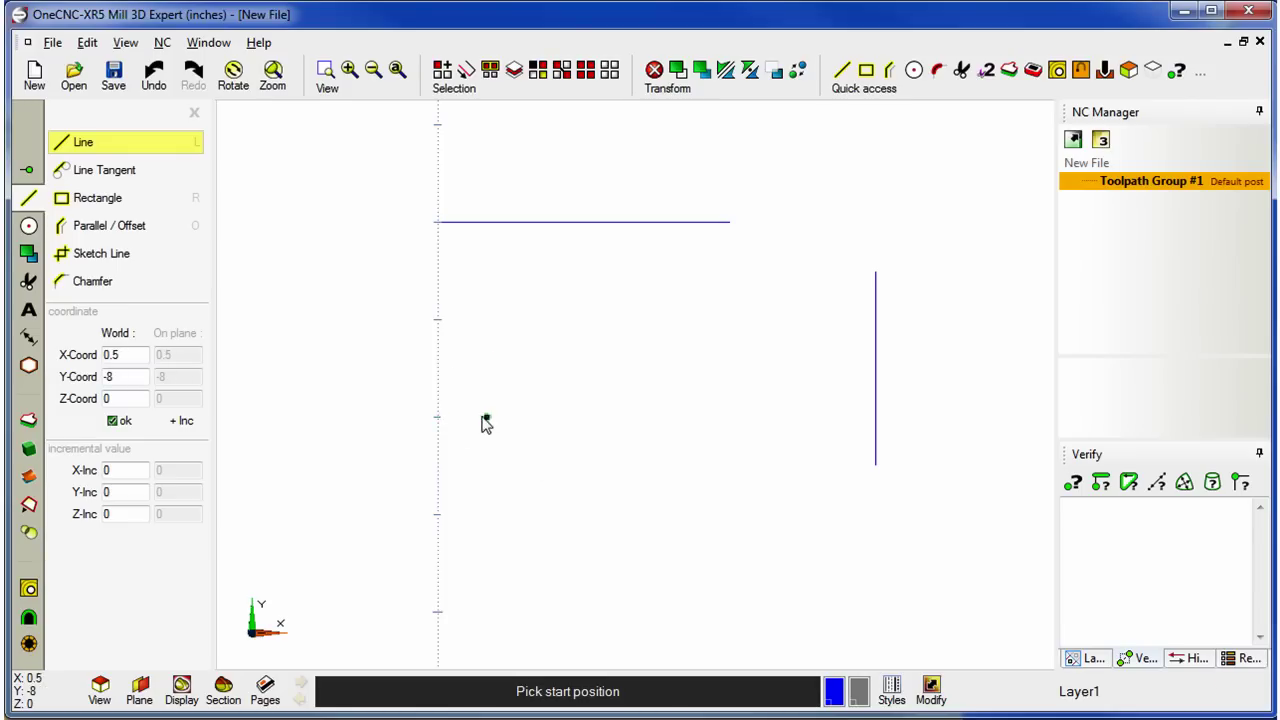
Draw a closed stepped profile from the vertical axis, with a slanted lower-left edge
click(440, 422)
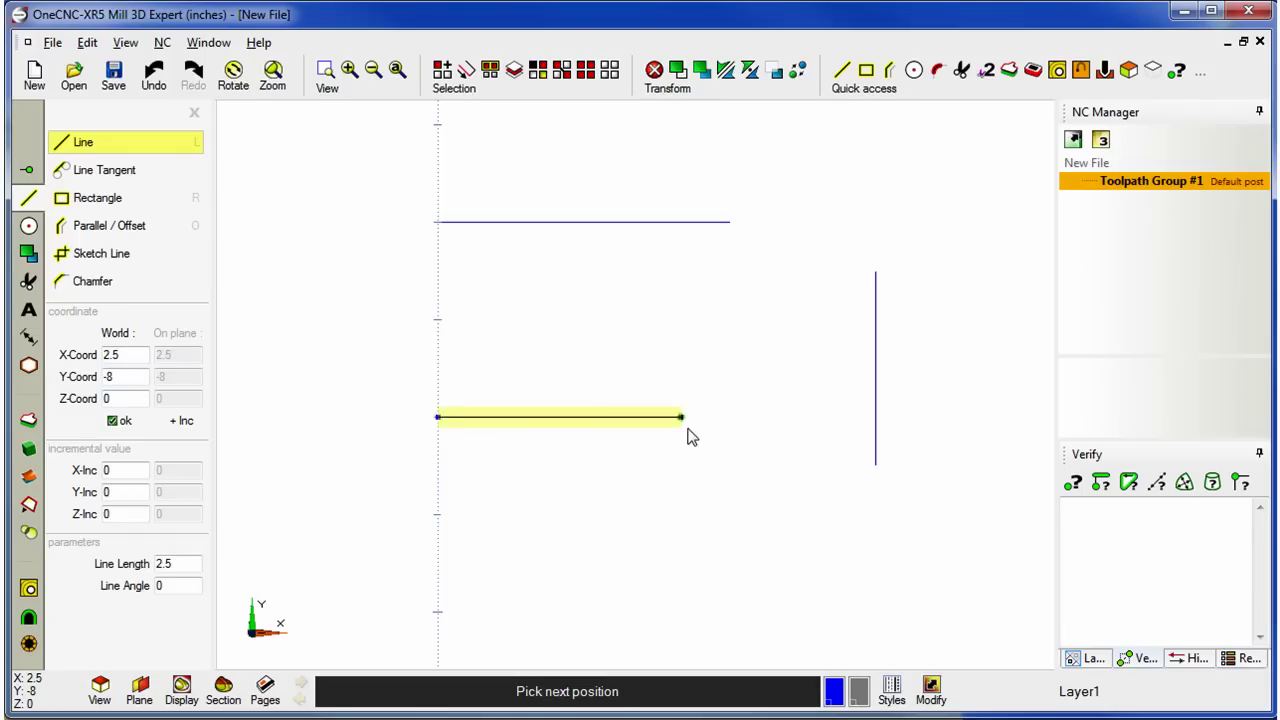
click(684, 424)
click(694, 578)
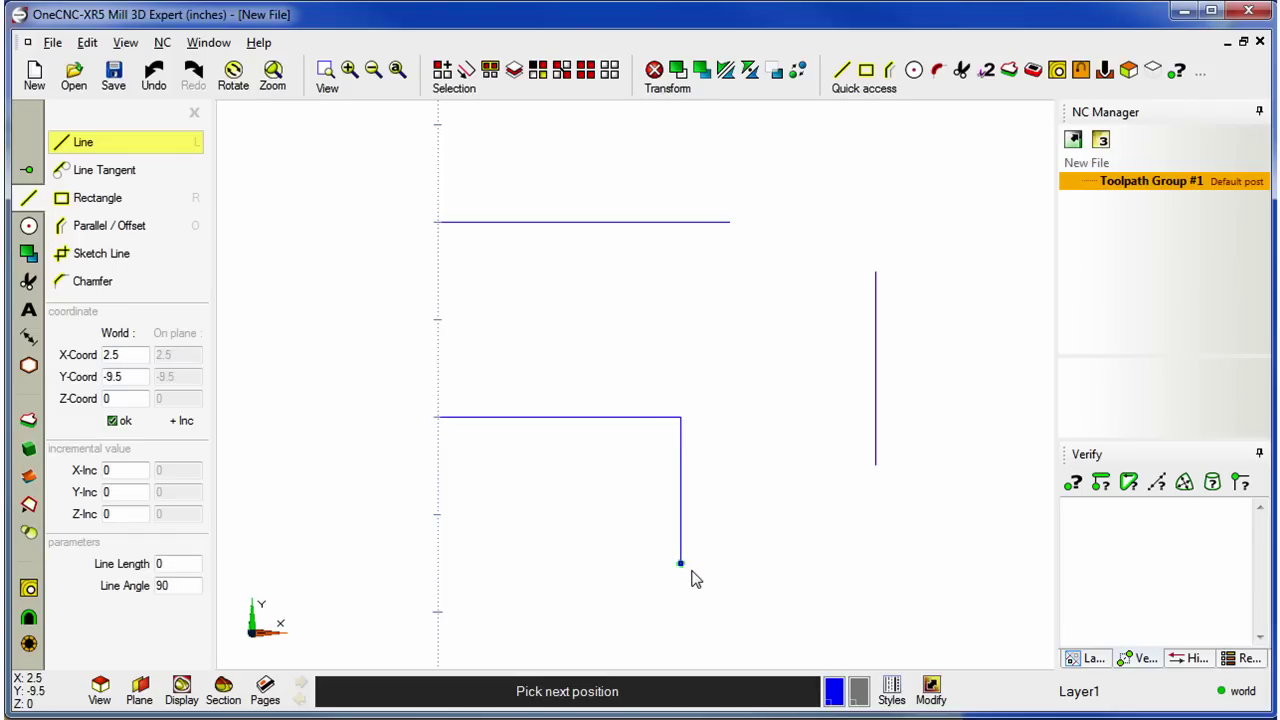
click(884, 562)
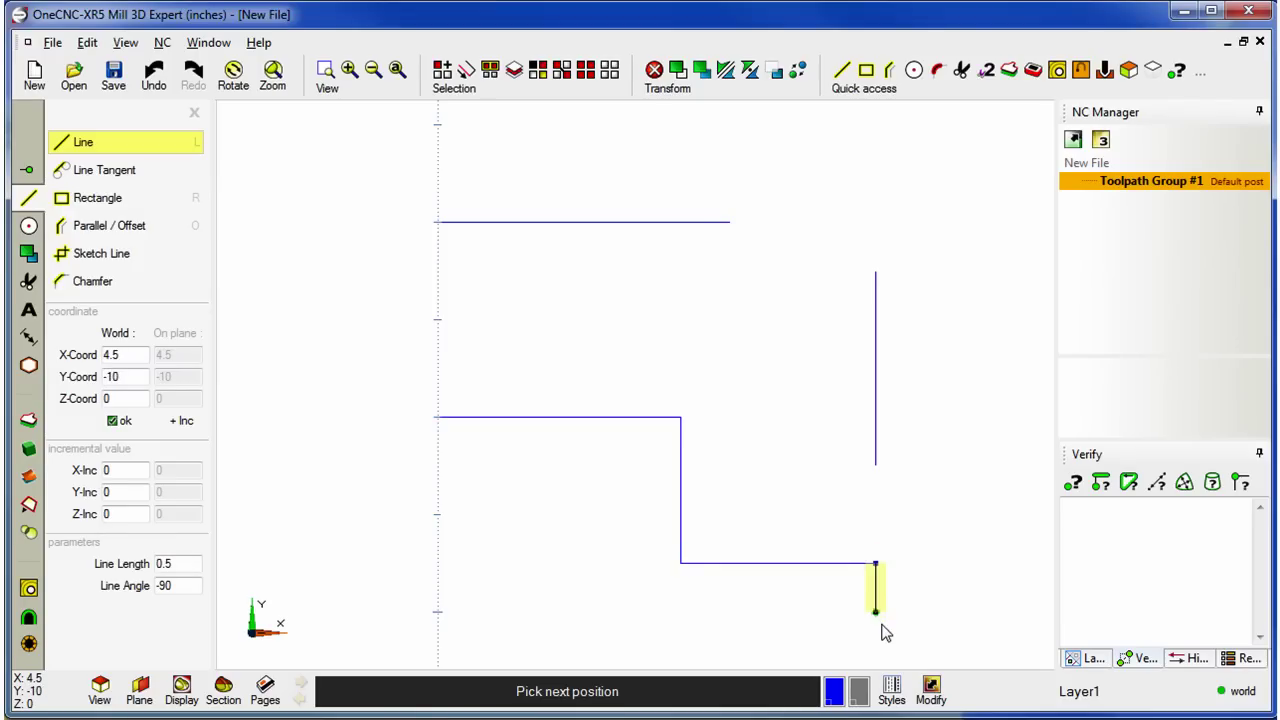
click(882, 622)
click(690, 627)
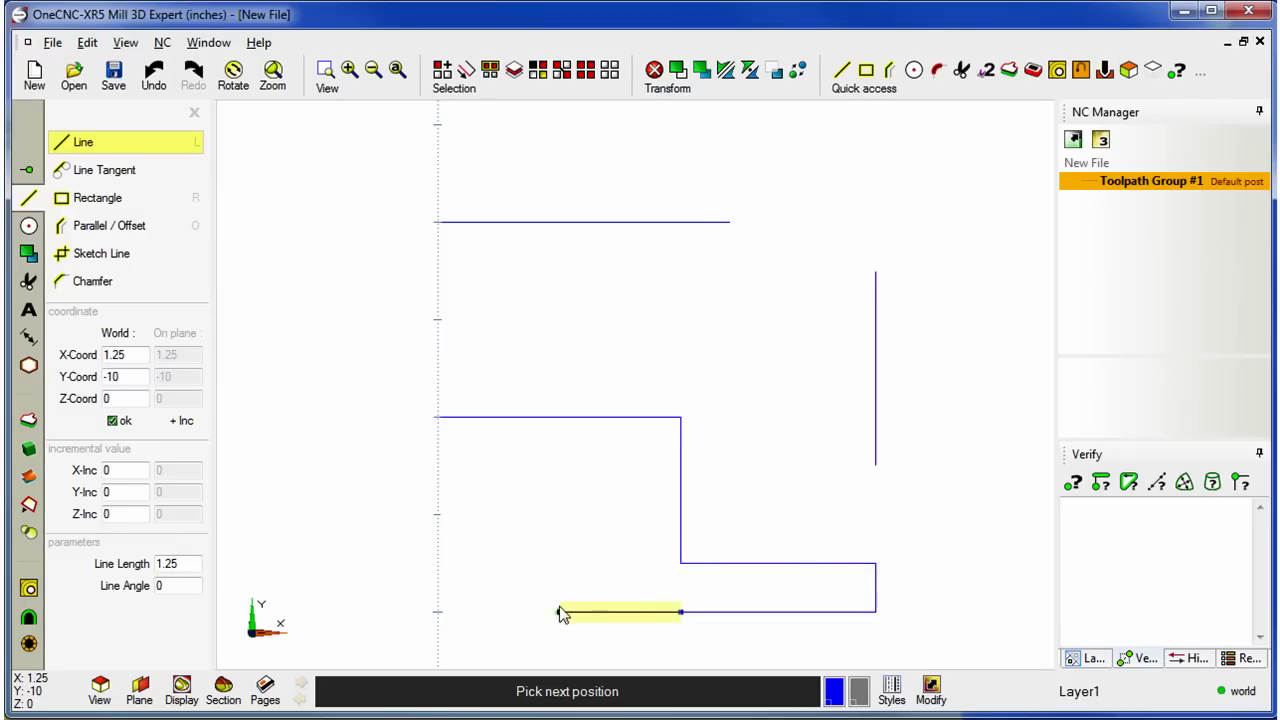
click(563, 573)
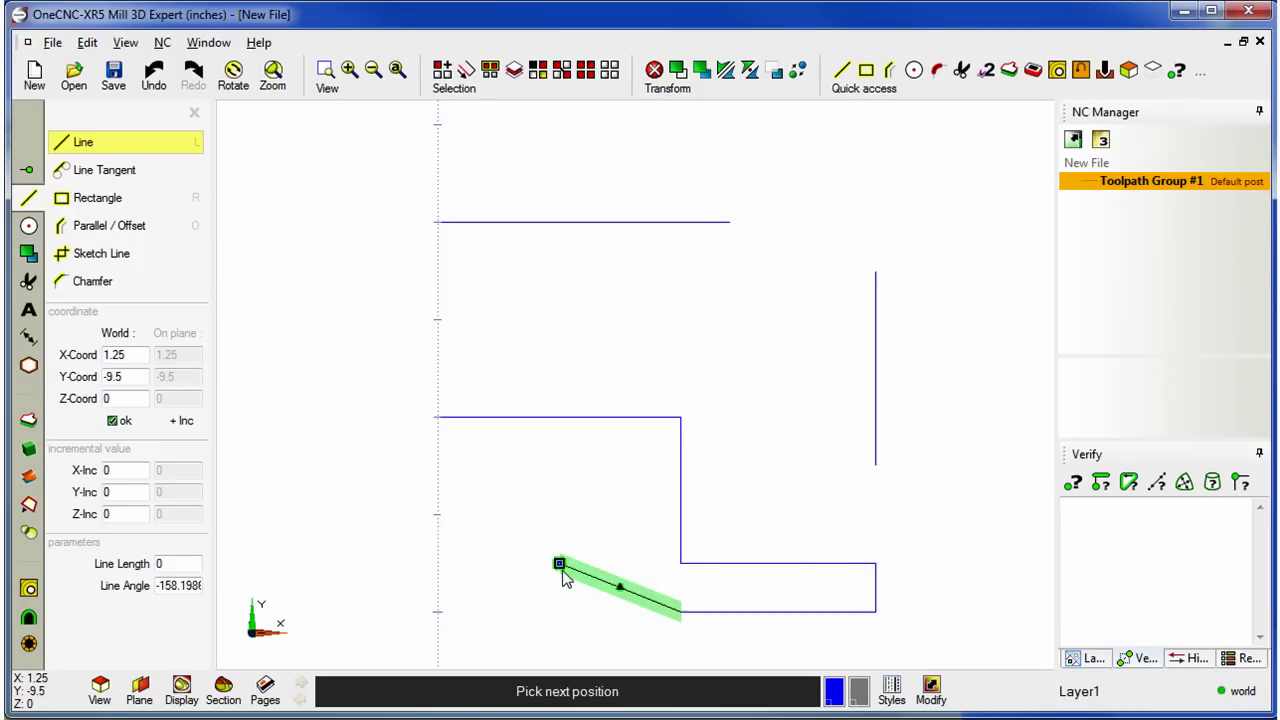
click(439, 565)
click(438, 418)
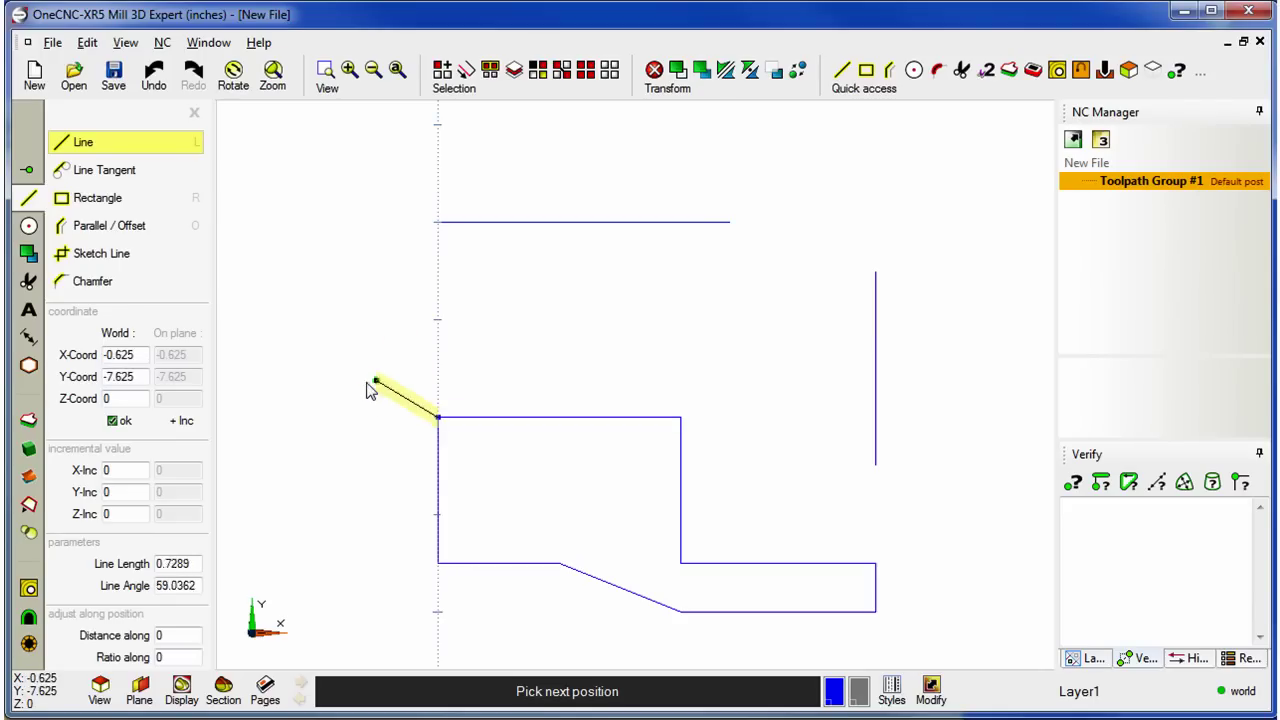
key(Escape)
Join the top line's ends to the vertical line's top and the profile corner
mouse_move(543, 386)
middle_down()
mouse_move(517, 349)
mouse_move(491, 409)
mouse_move(501, 382)
middle_up()
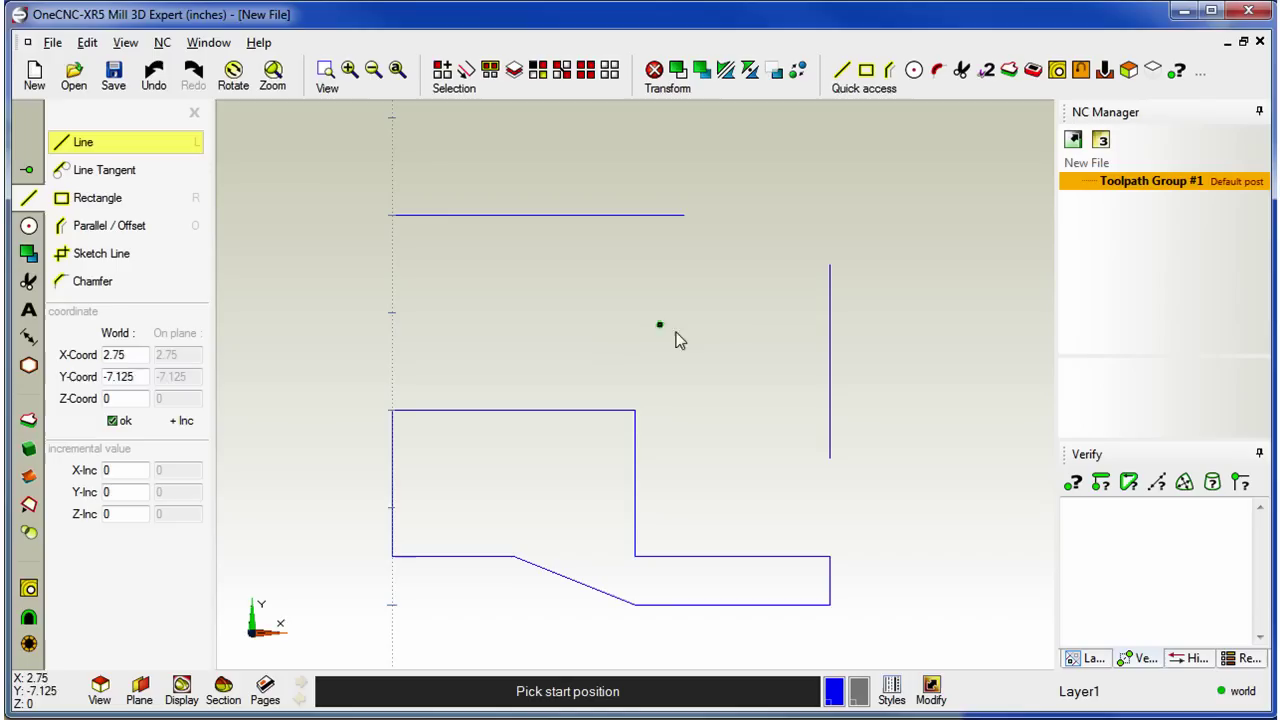
click(684, 215)
click(829, 265)
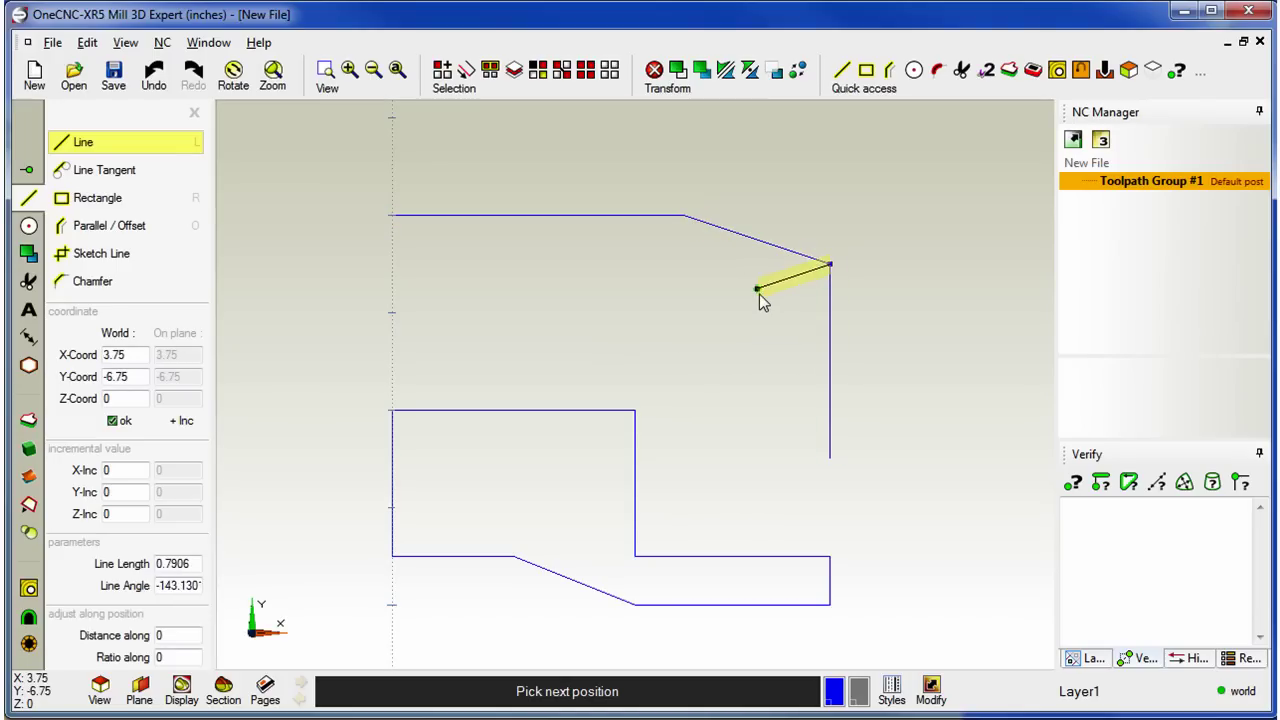
right_click(741, 323)
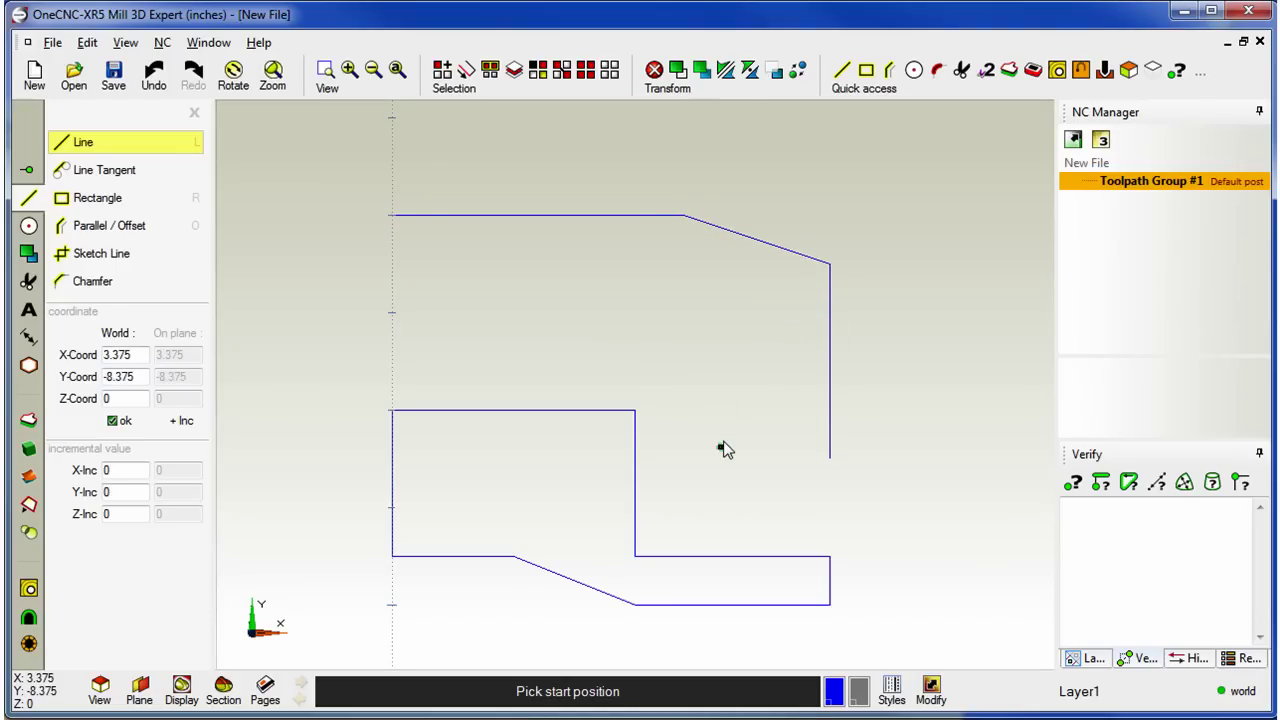
click(393, 217)
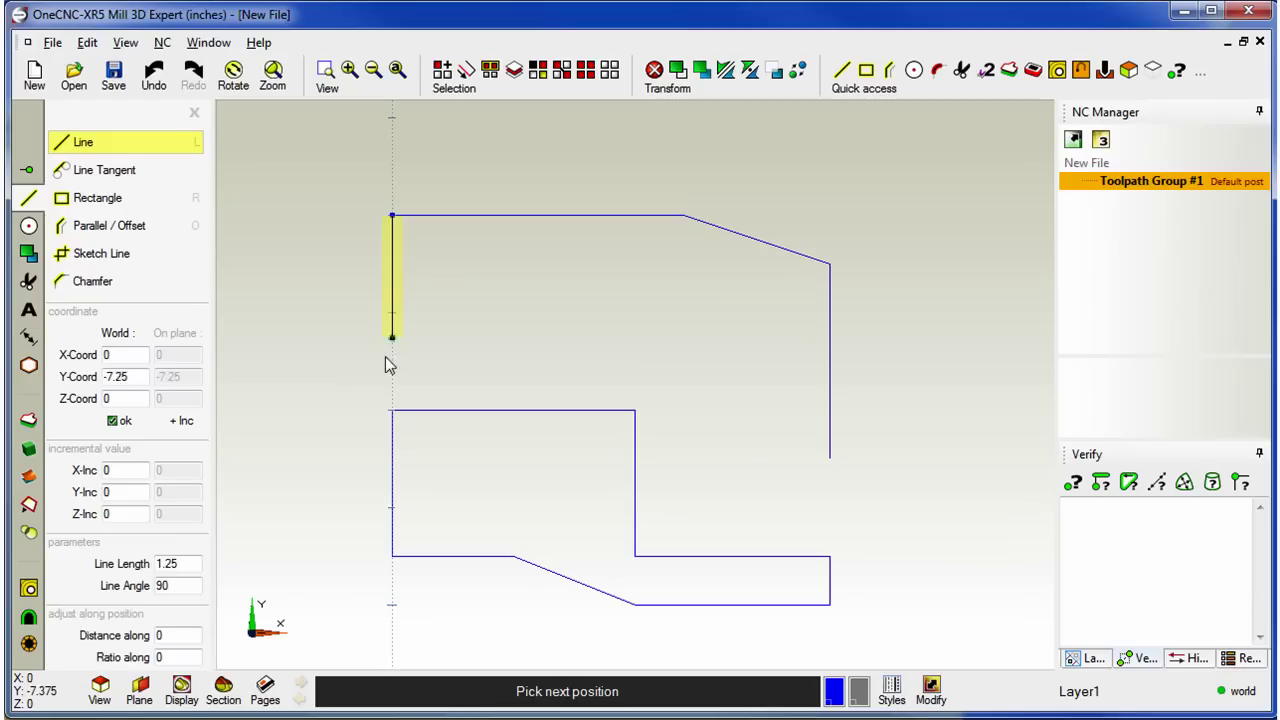
click(391, 410)
right_click(330, 405)
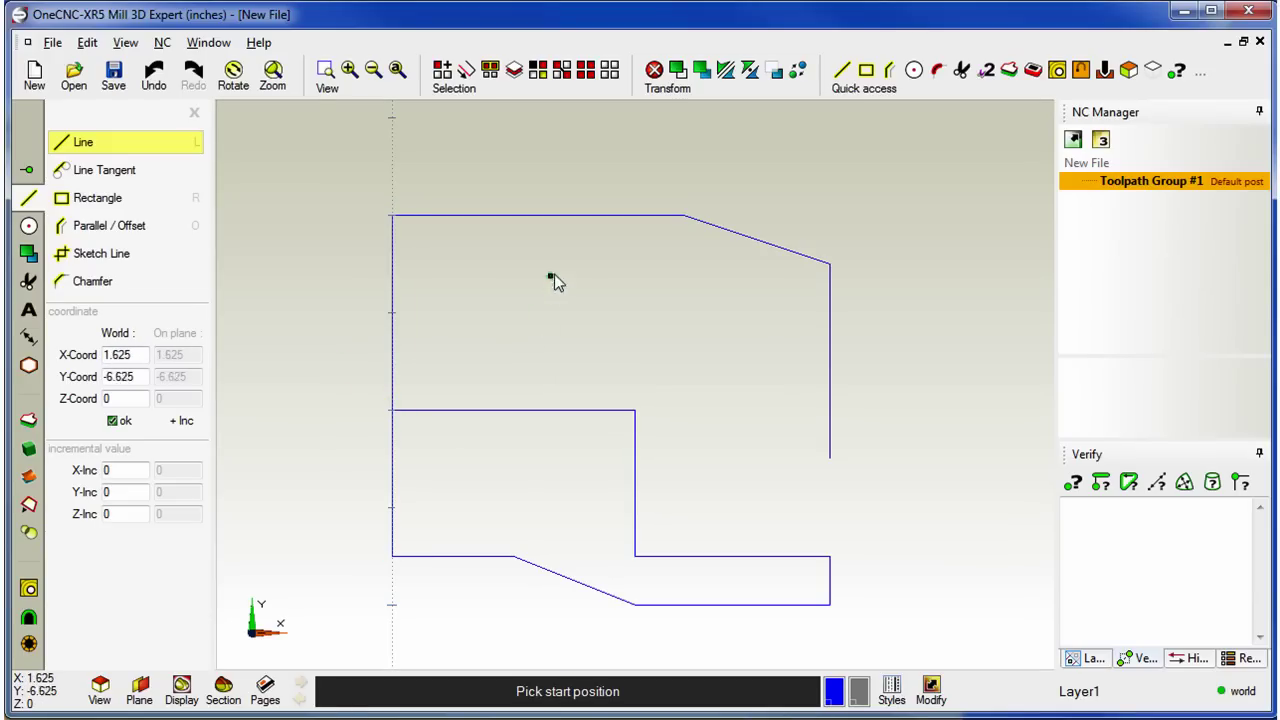
Draw a two-segment line through the top, middle and bottom edge midpoints
click(538, 216)
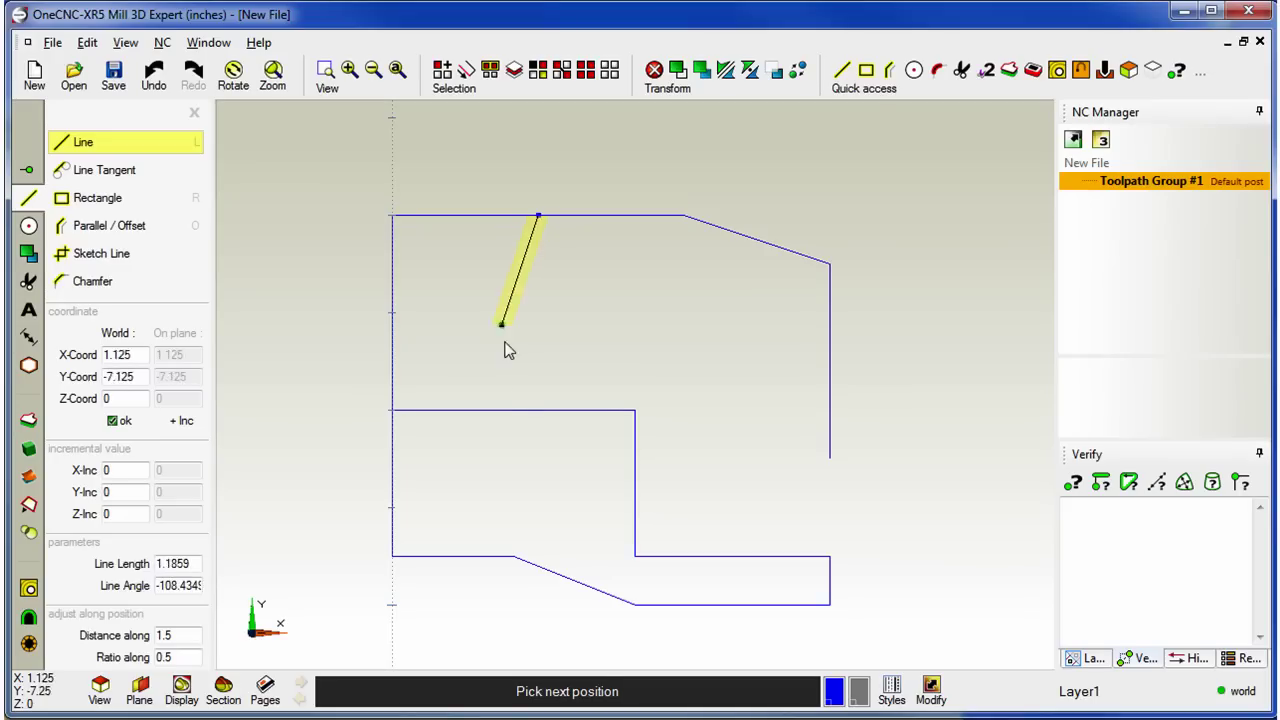
click(514, 411)
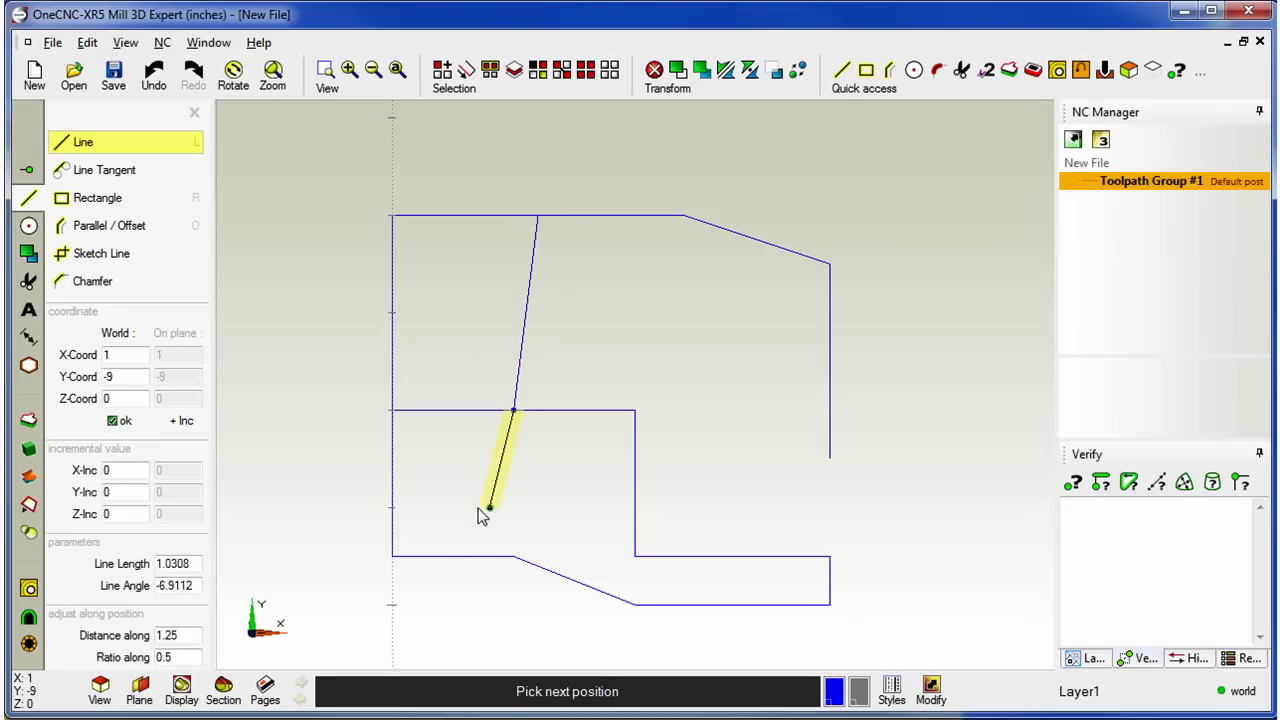
click(453, 557)
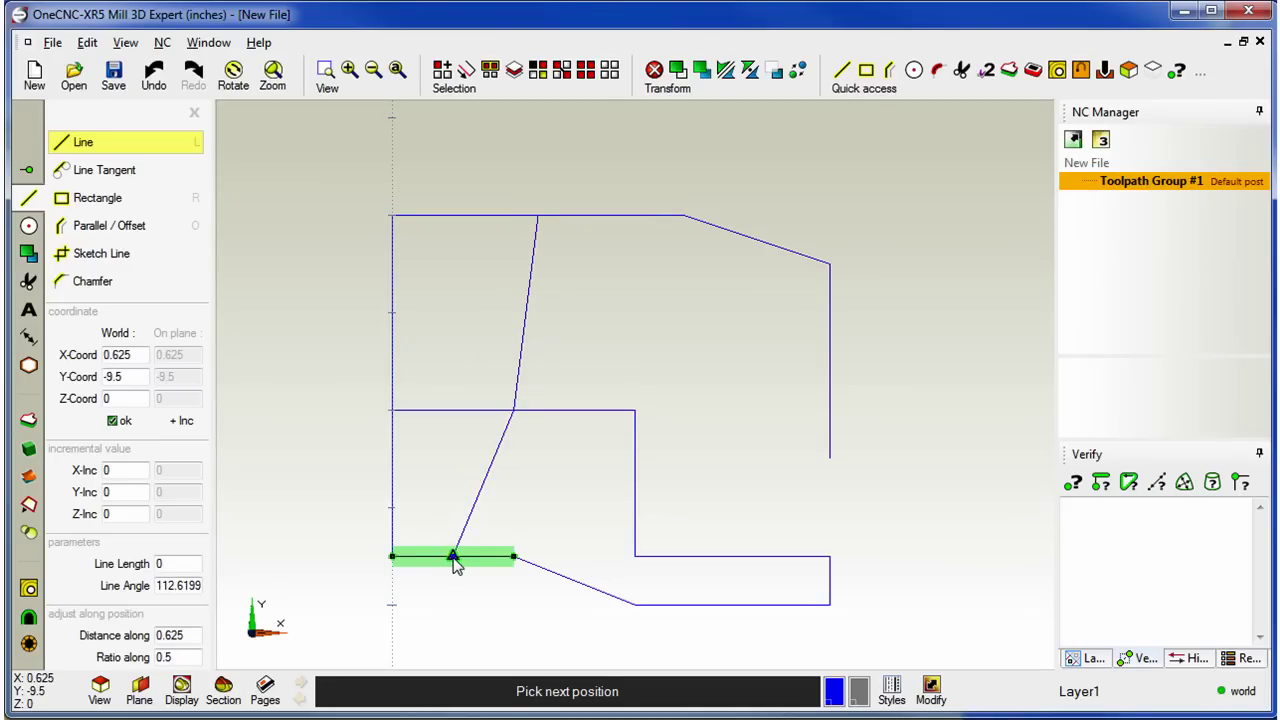
right_click(560, 490)
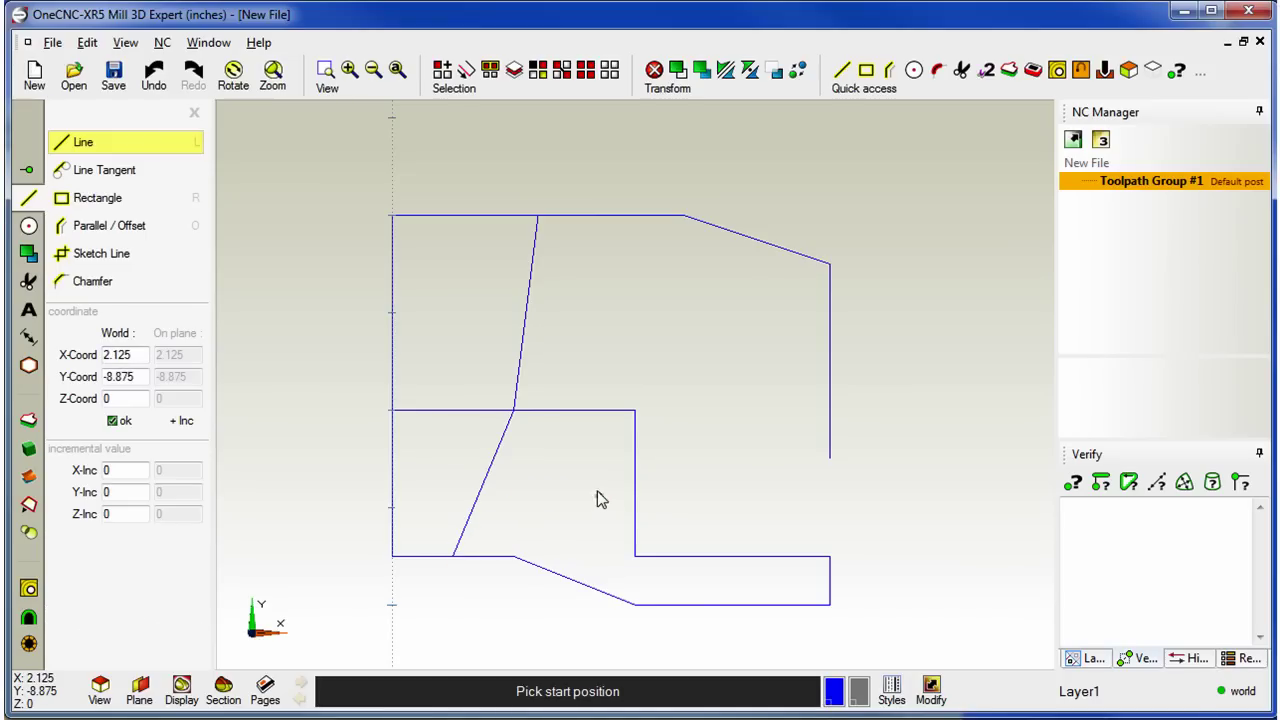
Draw a line from the profile's upper corner to the central circle's quadrant
middle_drag(637, 451, 687, 404)
scroll(688, 430, down, 3)
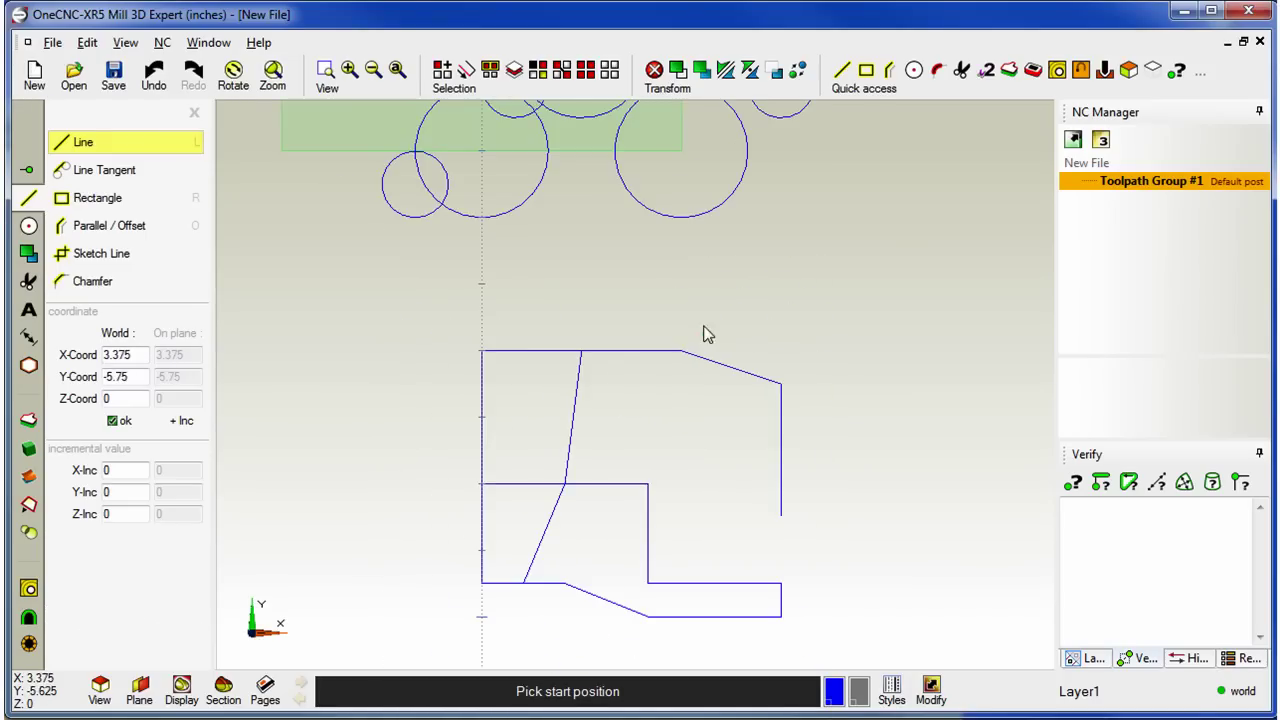
mouse_move(706, 334)
middle_down()
mouse_move(666, 420)
mouse_move(641, 420)
middle_up()
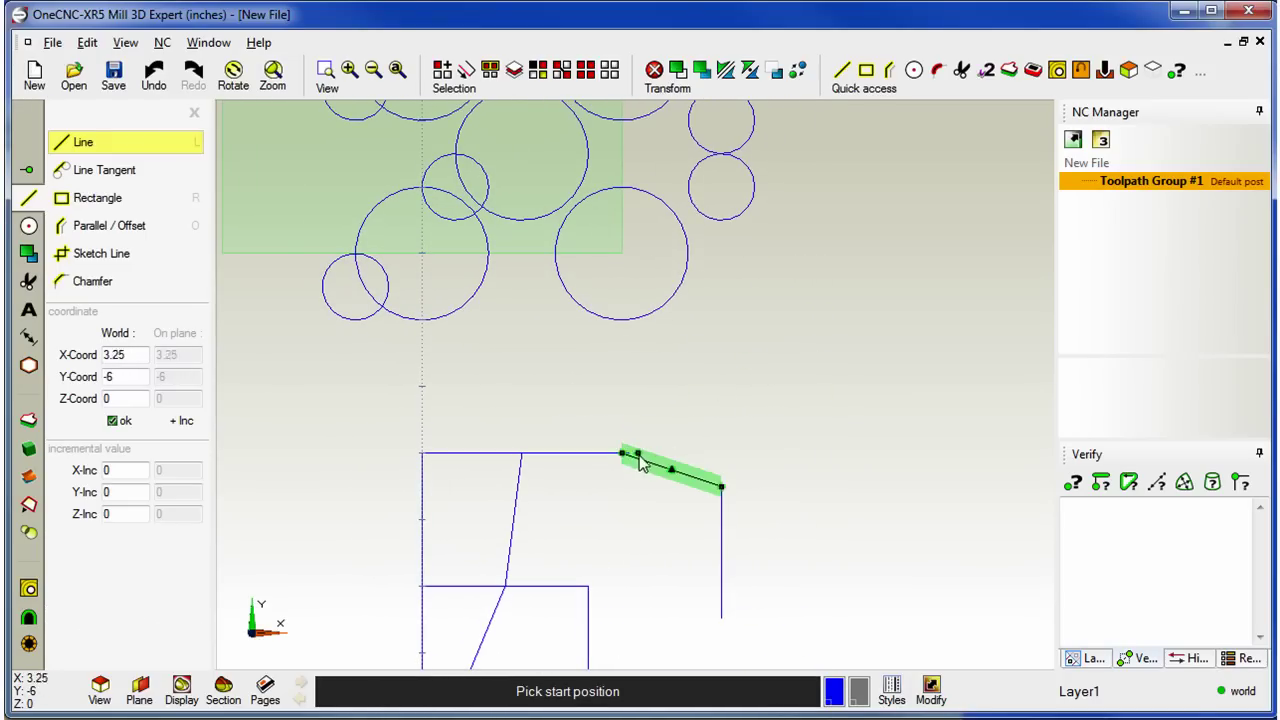
click(621, 454)
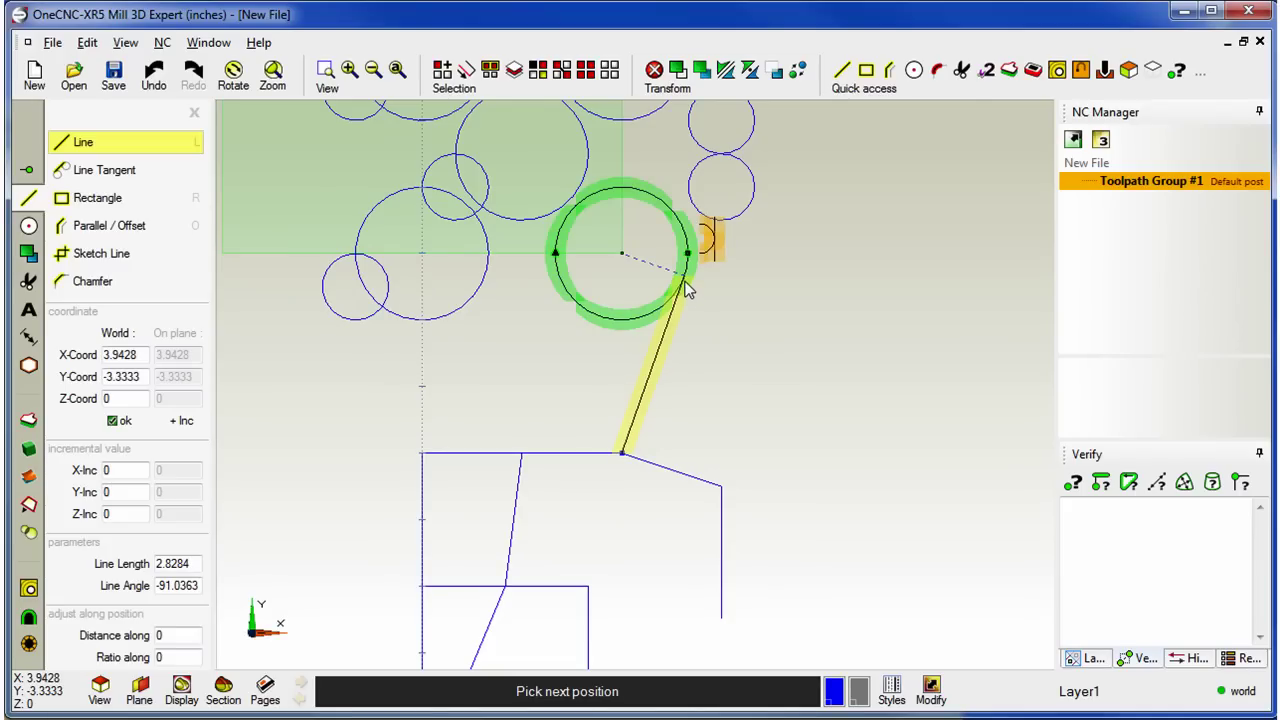
click(686, 286)
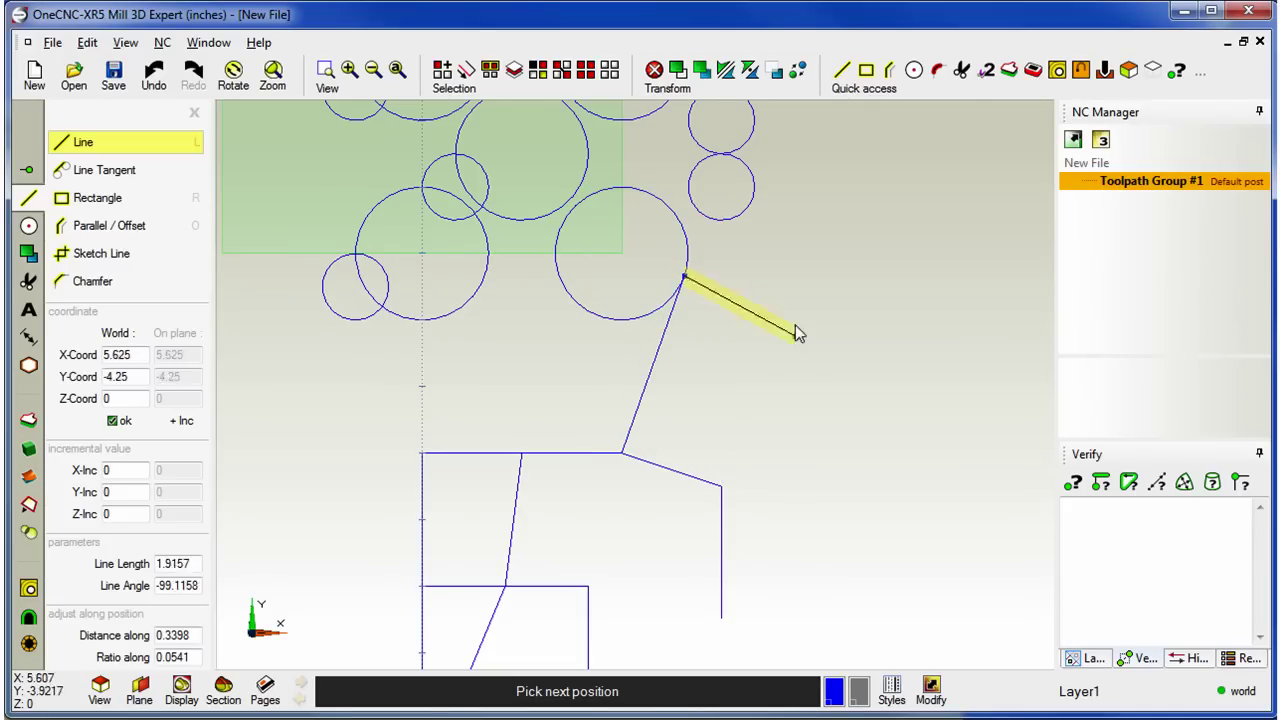
right_click(799, 352)
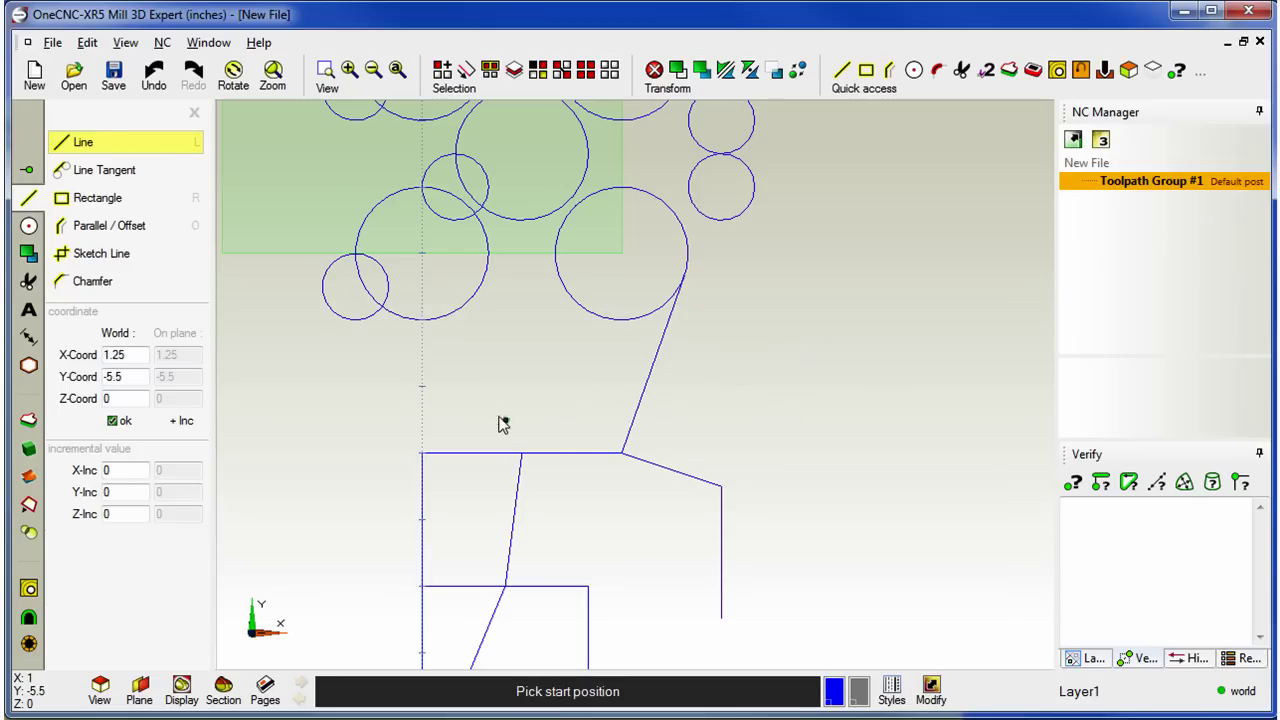
Draw a second line from the same corner, tangent to the circle's left side
click(621, 454)
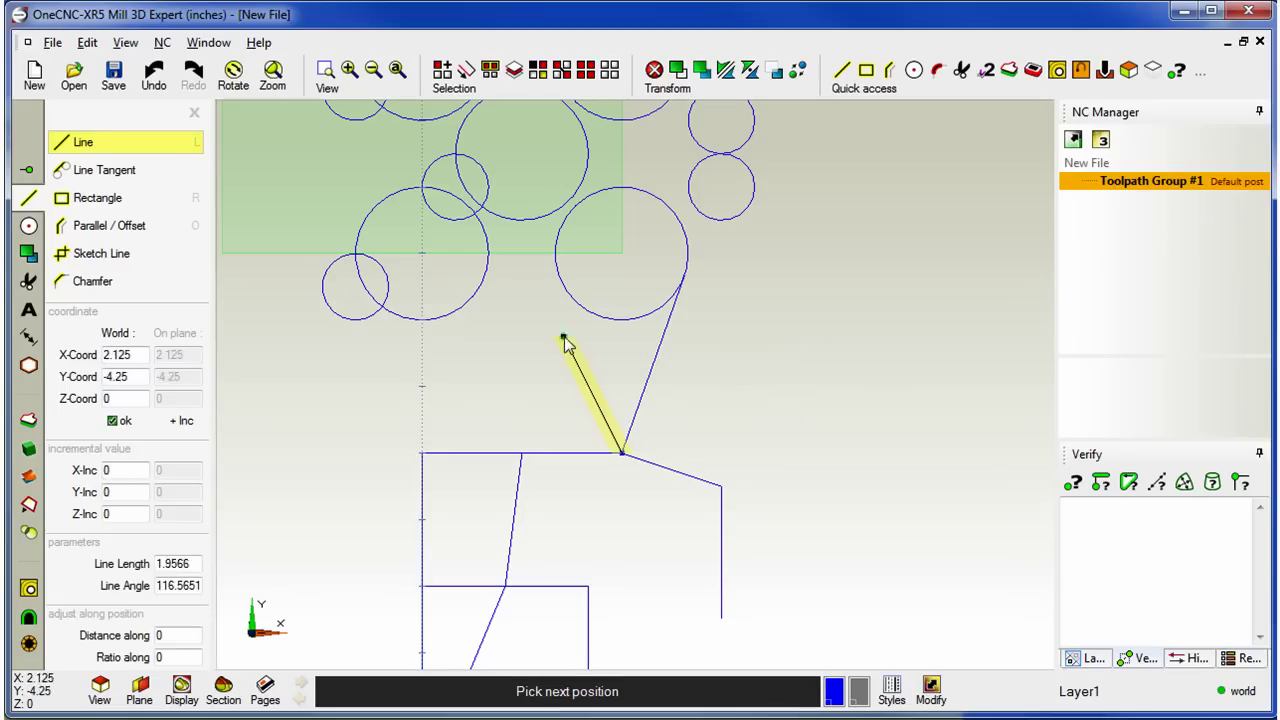
click(560, 288)
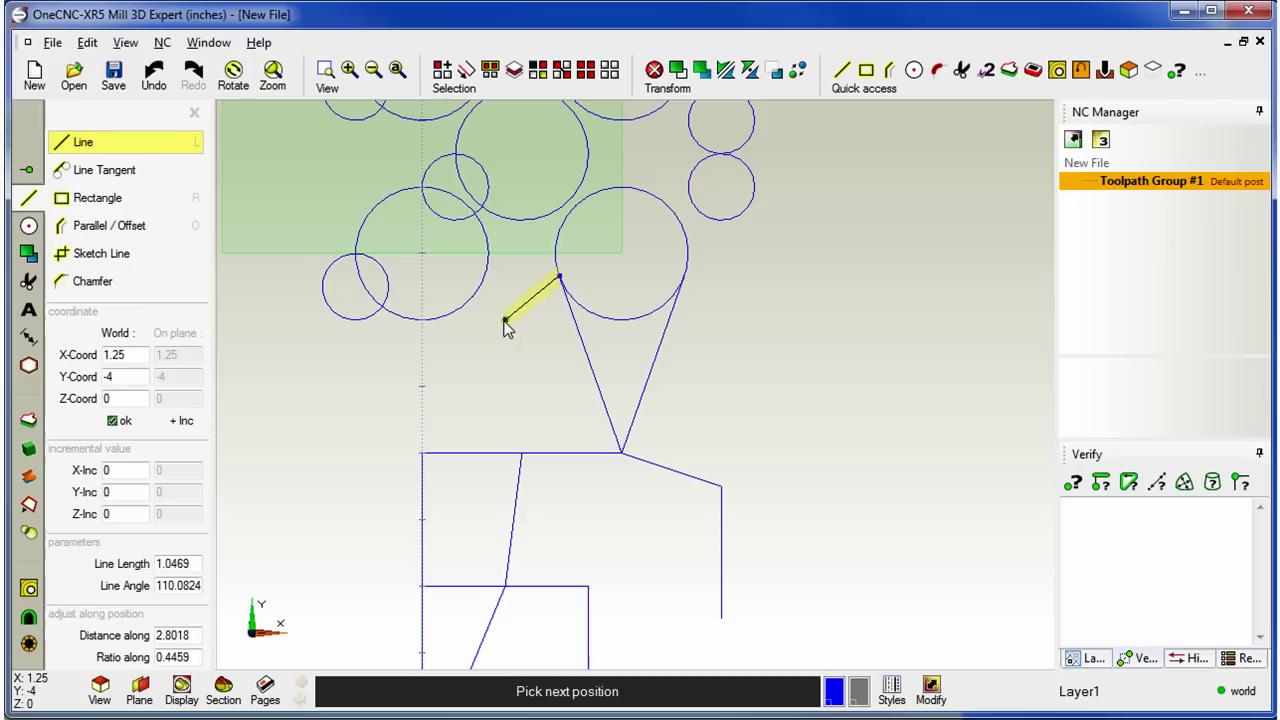
right_click(503, 370)
Exit the Line command and close the Line sub-panel to restore the main OneCNC toolbar
scroll(570, 403, down, 1)
scroll(570, 403, down, 1)
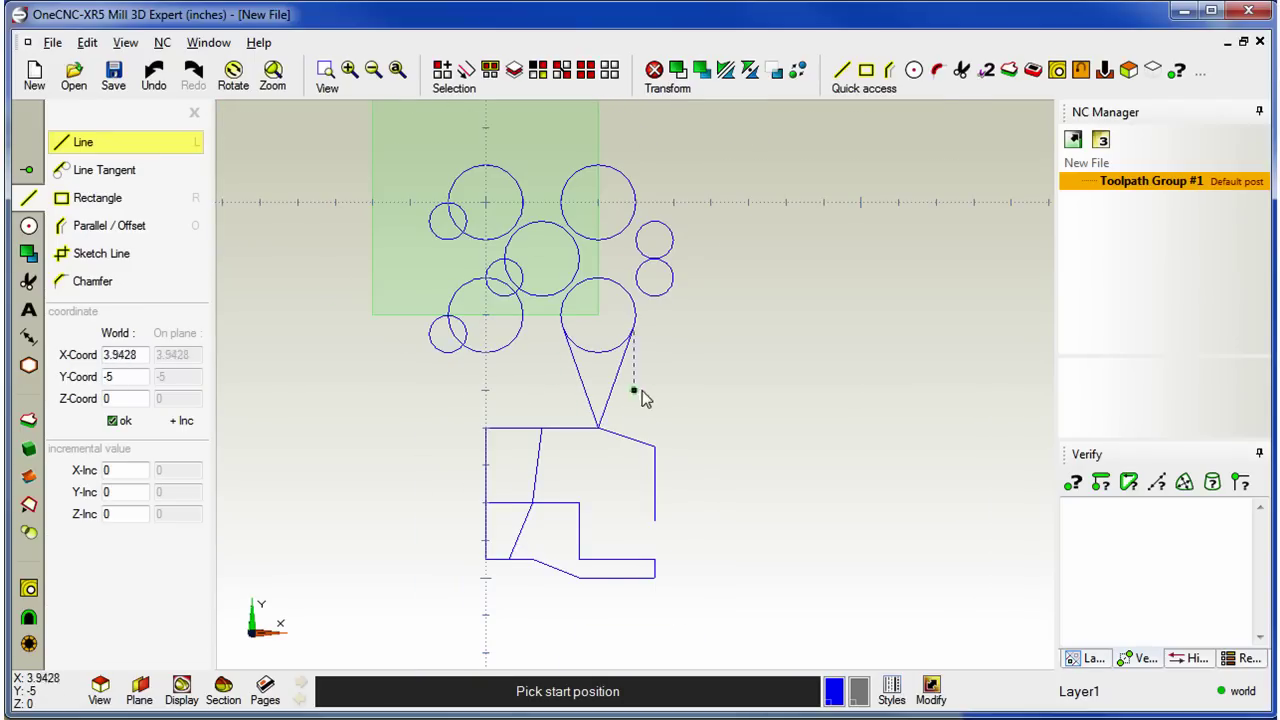
scroll(700, 394, up, 1)
scroll(711, 397, down, 1)
key(Escape)
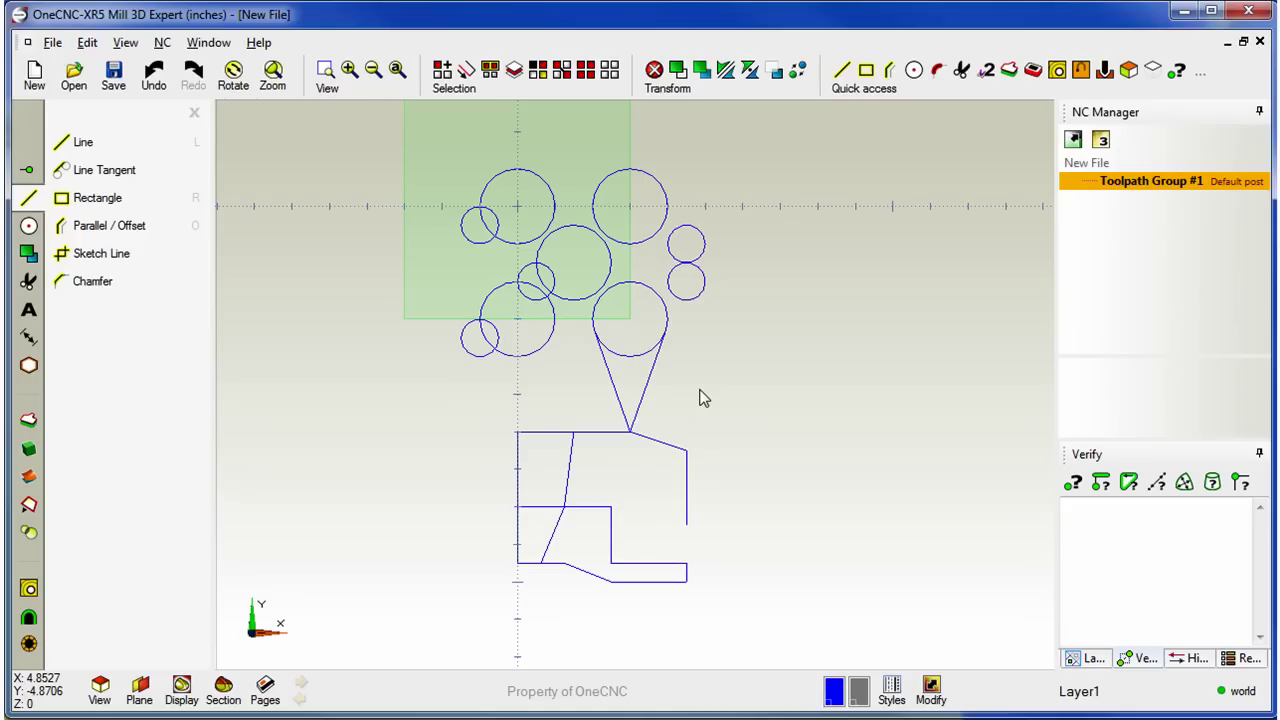
click(194, 112)
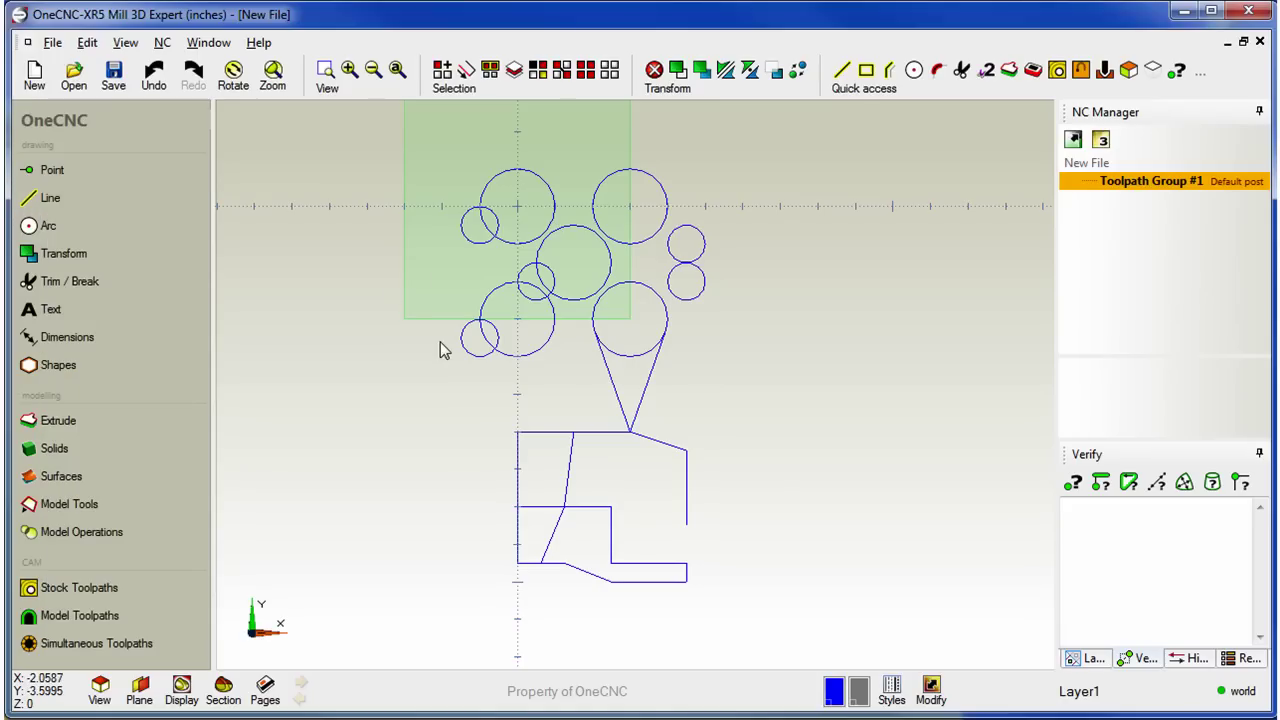